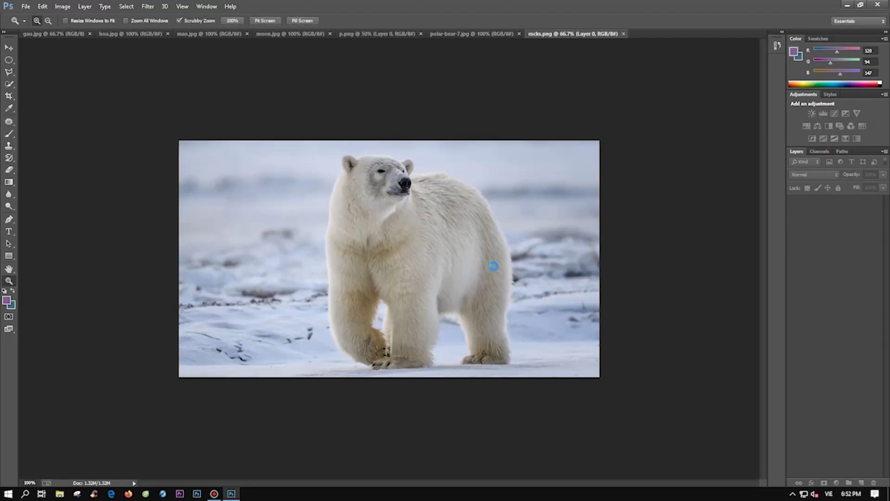
- Create a new blank document and add a light purple solid colour fill layer
left_click(26, 7)
left_click(607, 119)
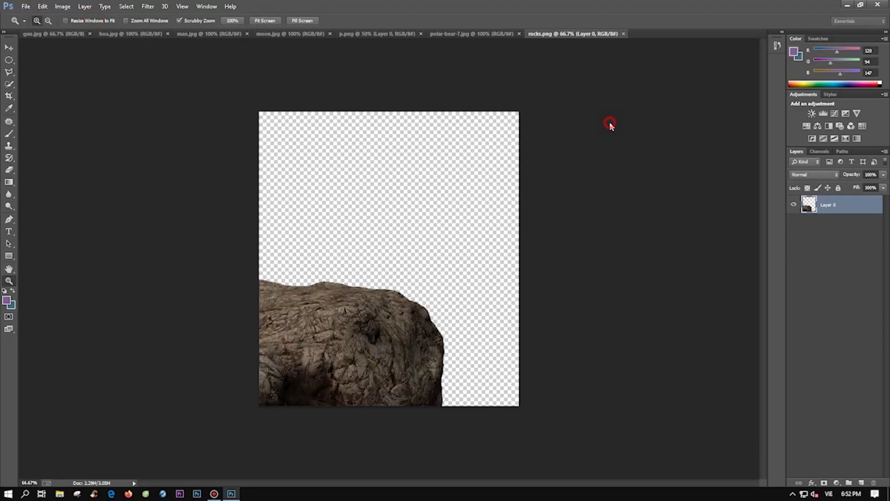
left_click(836, 482)
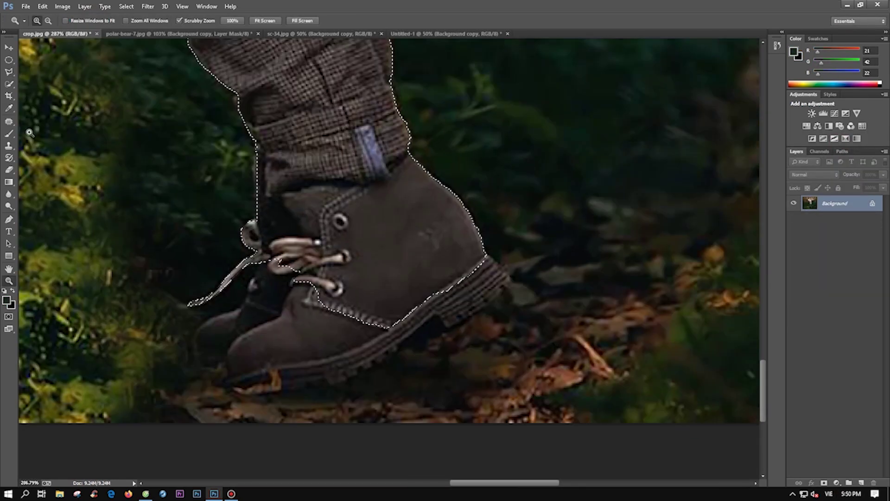
left_click(8, 72)
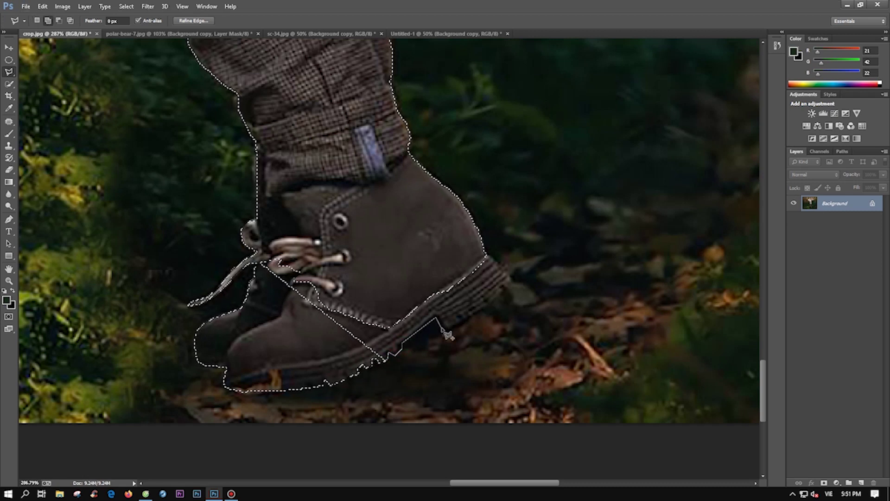
- Close the boot-sole outline and add the next traced area to the boy's selection
left_click(507, 277)
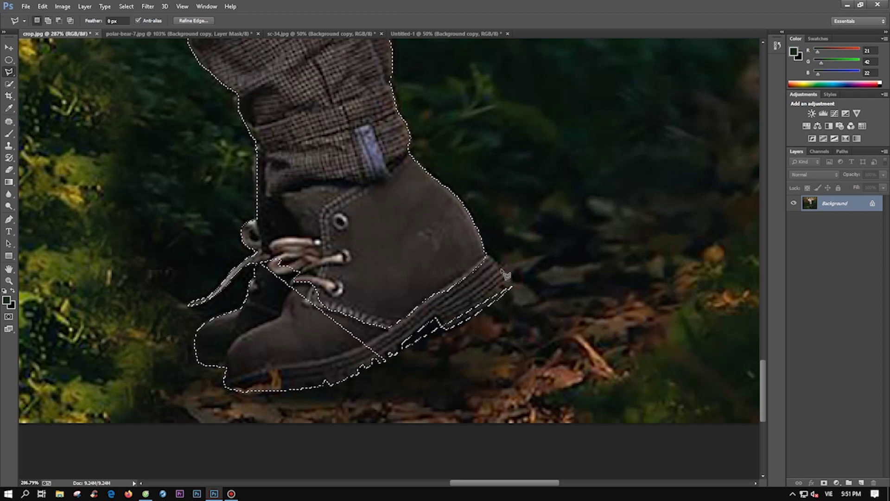
key("shift")
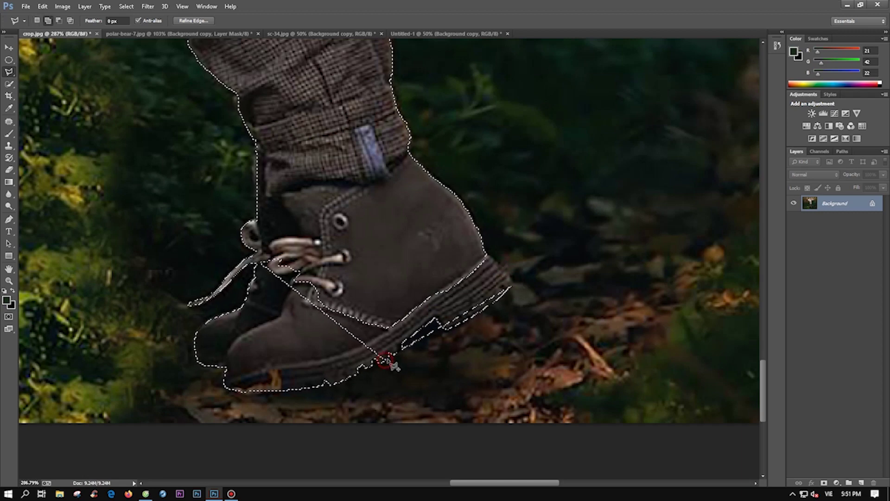
left_click(387, 366)
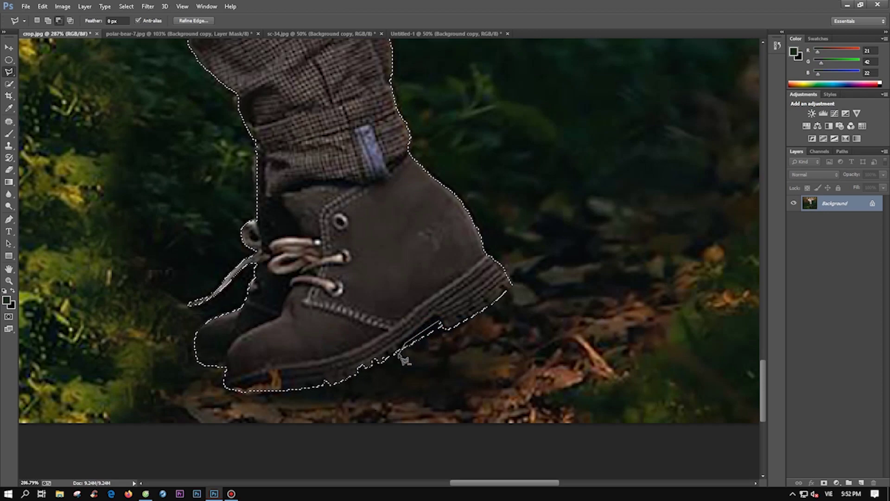
scroll(424, 302, "up", 5)
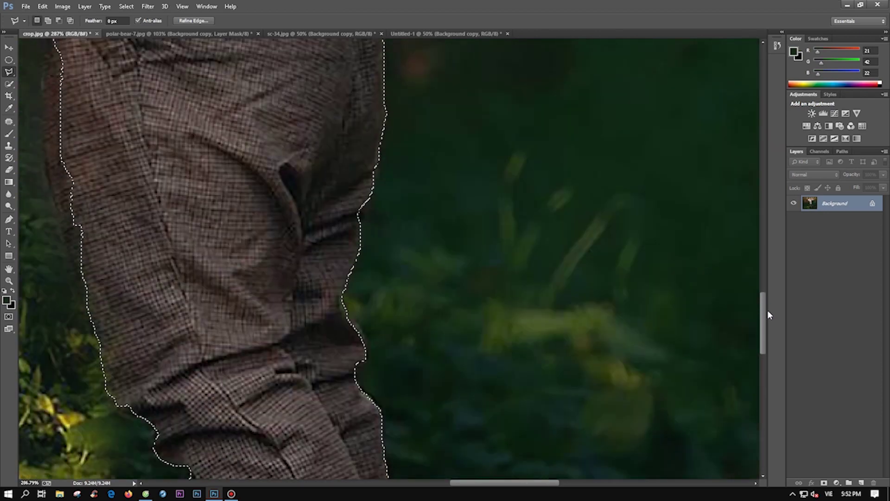
scroll(325, 185, "up", 3)
scroll(304, 146, "up", 2)
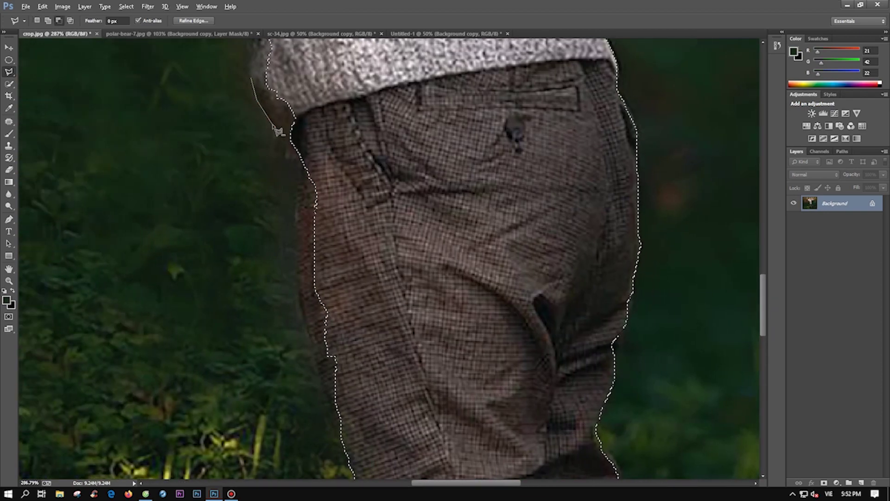
key("Escape")
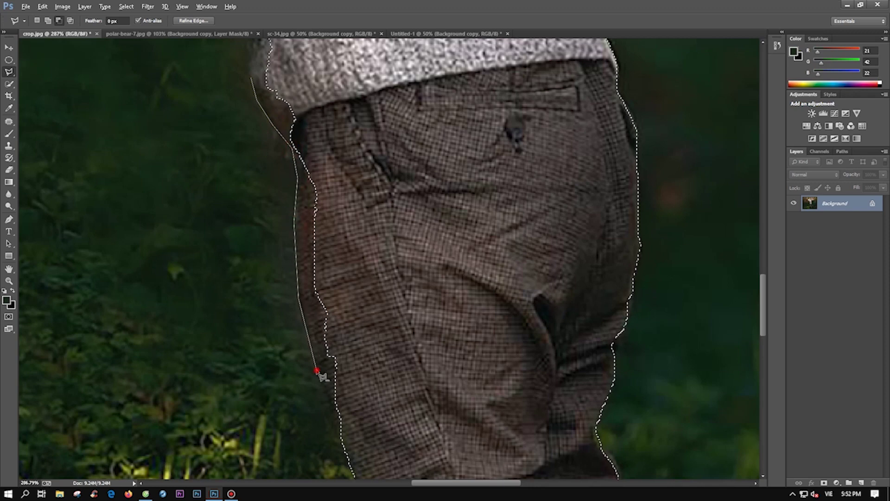
- Trace the trouser edge up toward the sweater and zoom in on the child's chin
left_click(346, 444)
left_click(300, 297)
left_click(293, 176)
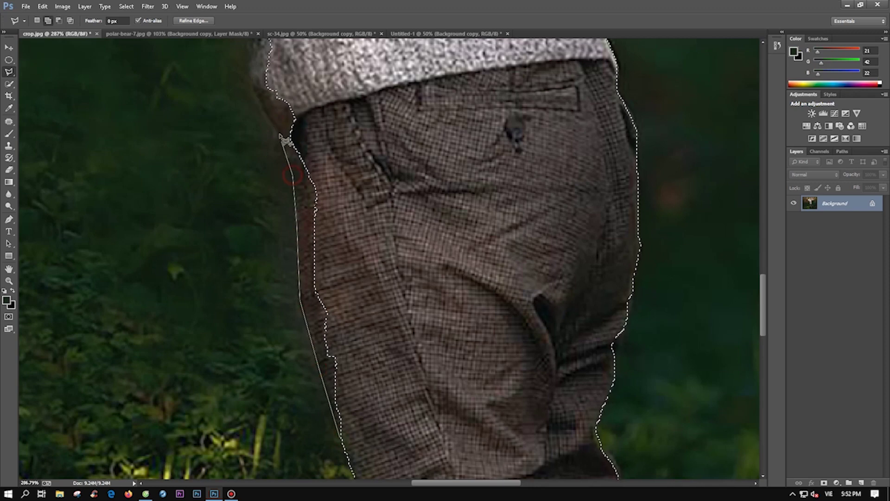
left_click(256, 92)
scroll(256, 91, "up", 5)
left_click(245, 184)
key("z")
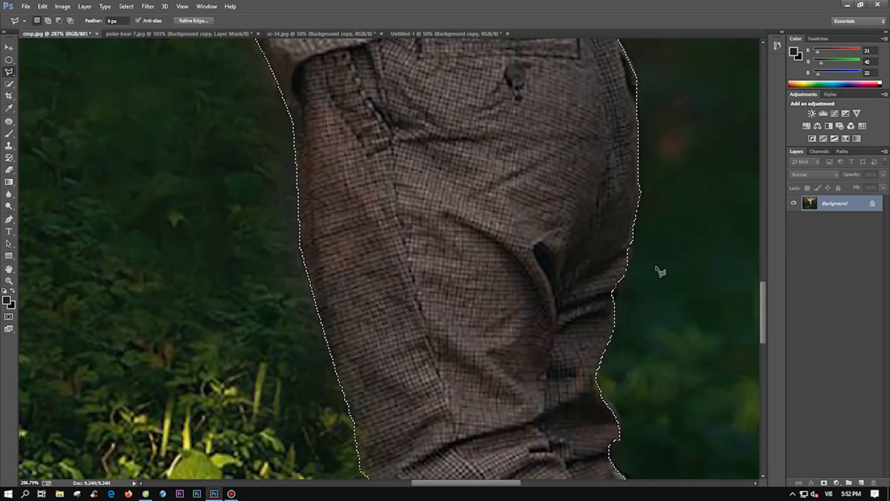
scroll(550, 258, "down", 2)
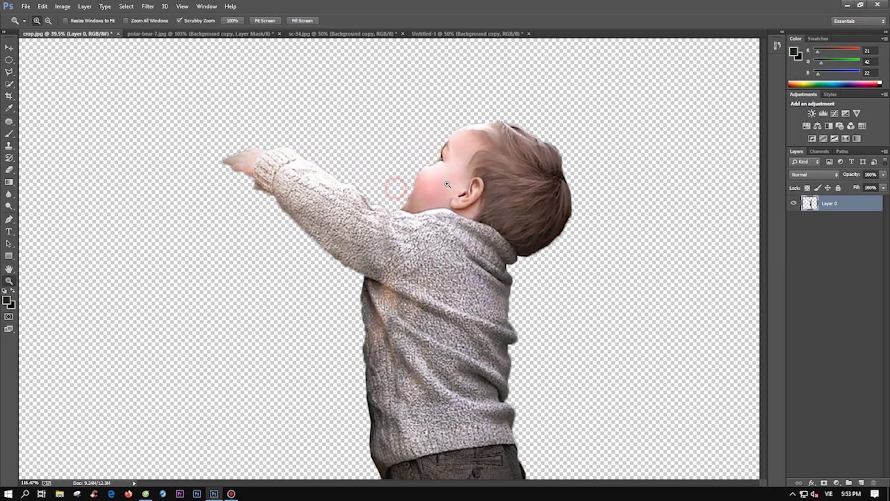
mouse_move(399, 190)
left_mouse_down()
mouse_move(432, 205)
mouse_move(443, 229)
left_mouse_up()
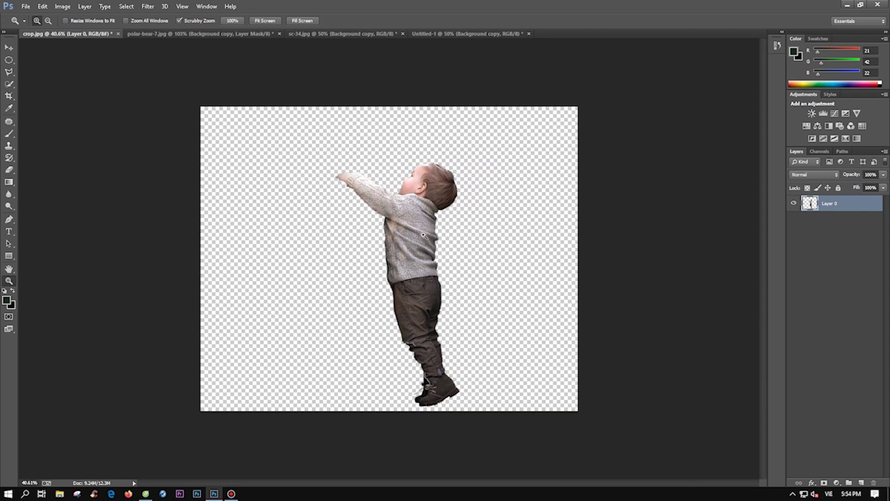
- Move the cut-out boy into the purple composition at the canvas's right edge
key("v")
left_click_drag(421, 235, 395, 219)
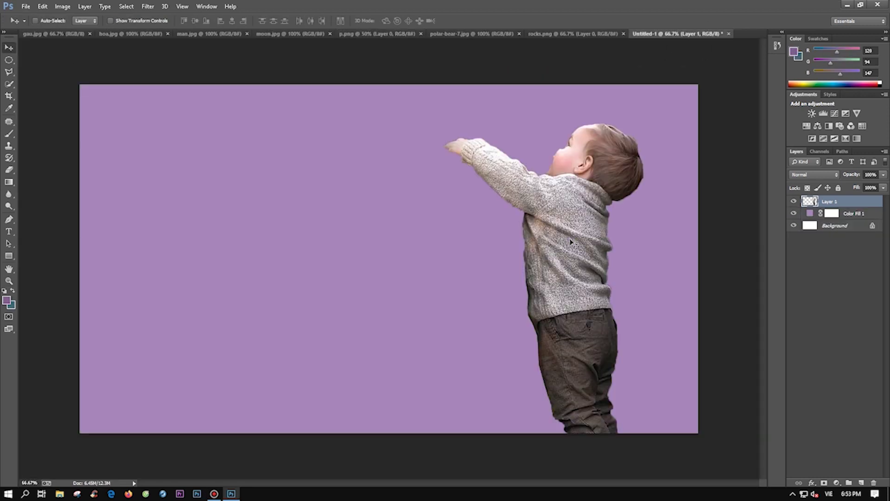
left_click_drag(493, 328, 691, 302)
key("Return")
right_click(823, 204)
left_click(616, 180)
- Bring the blurred man.jpg image in and scale it to span the canvas top
left_click(204, 35)
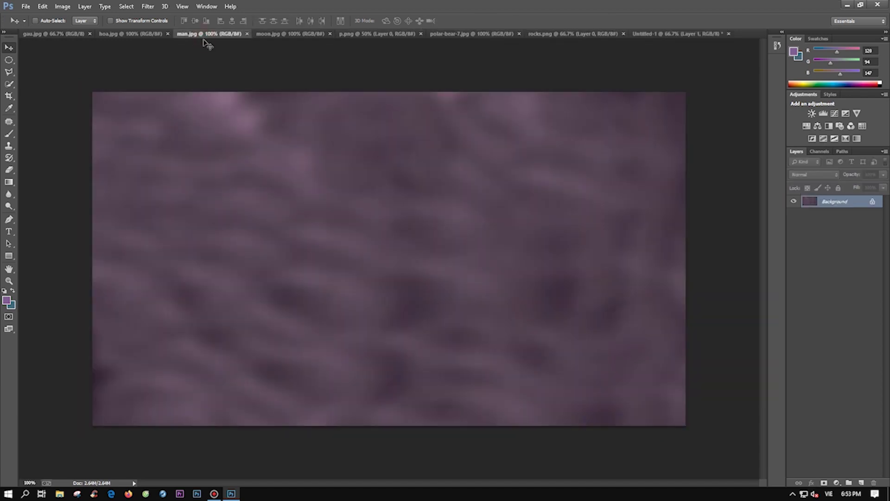
left_click_drag(660, 34, 423, 179)
key("ctrl+t")
left_click_drag(169, 224, 80, 215)
left_click_drag(324, 114, 323, 84)
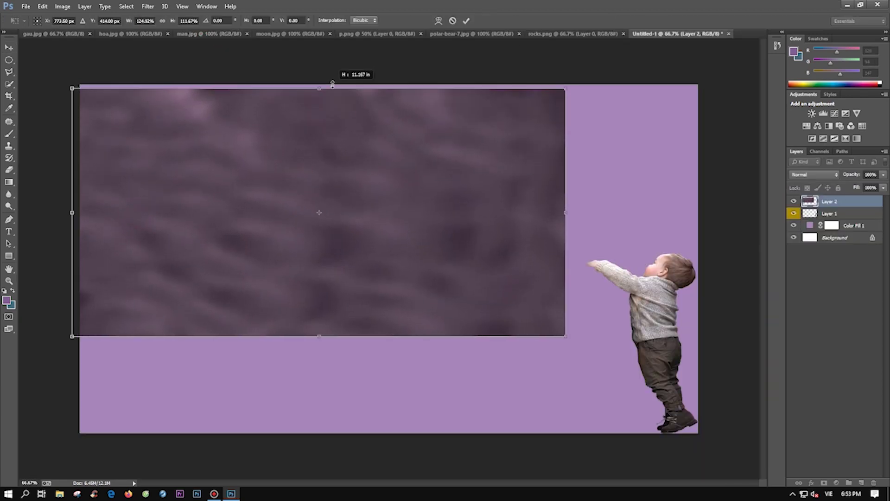
left_click_drag(565, 210, 698, 211)
left_click_drag(389, 336, 389, 288)
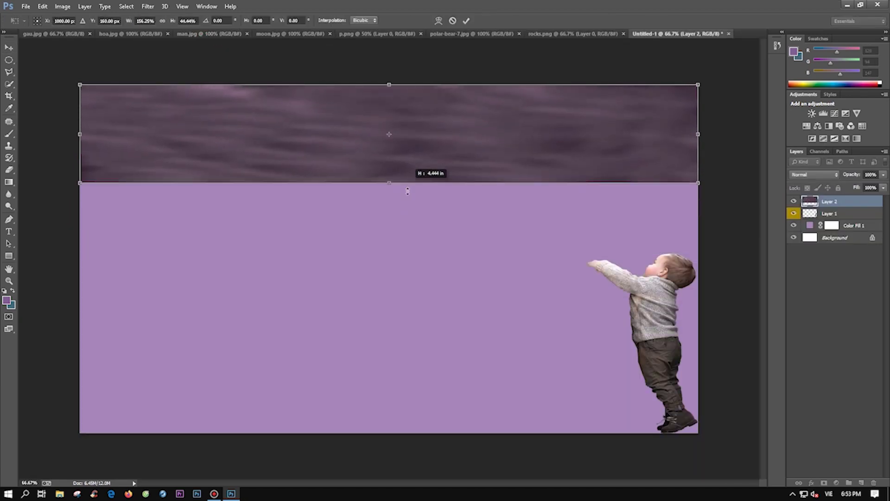
left_click_drag(389, 85, 389, 55)
key("Return")
- Fade the cloud band's lower edge with a large, low-opacity soft eraser
key("e")
right_click(393, 321)
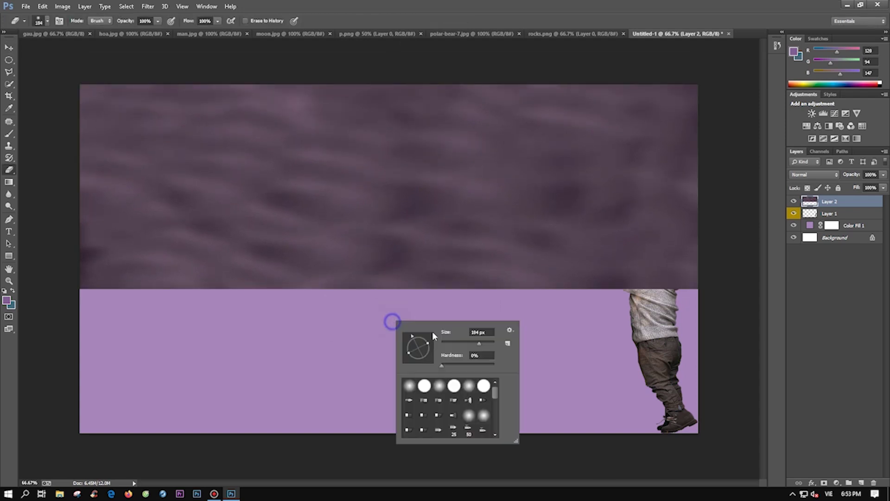
left_click_drag(398, 282, 175, 294)
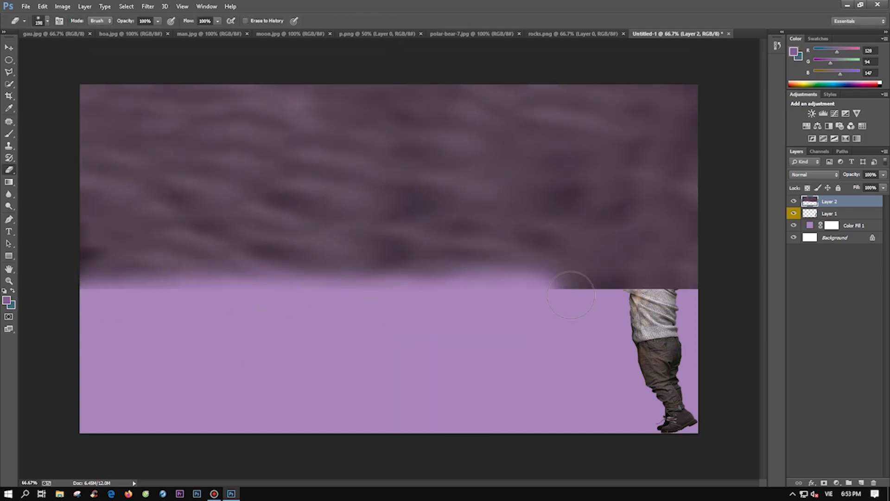
right_click(457, 313)
left_click_drag(464, 336, 492, 336)
left_click(158, 21)
mouse_move(159, 31)
left_mouse_down()
mouse_move(130, 31)
mouse_move(147, 28)
left_mouse_up()
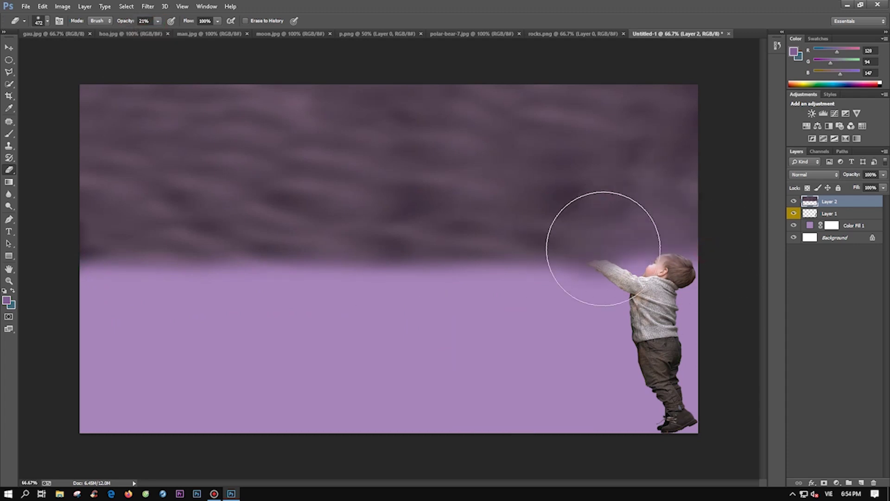
left_click_drag(347, 252, 84, 278)
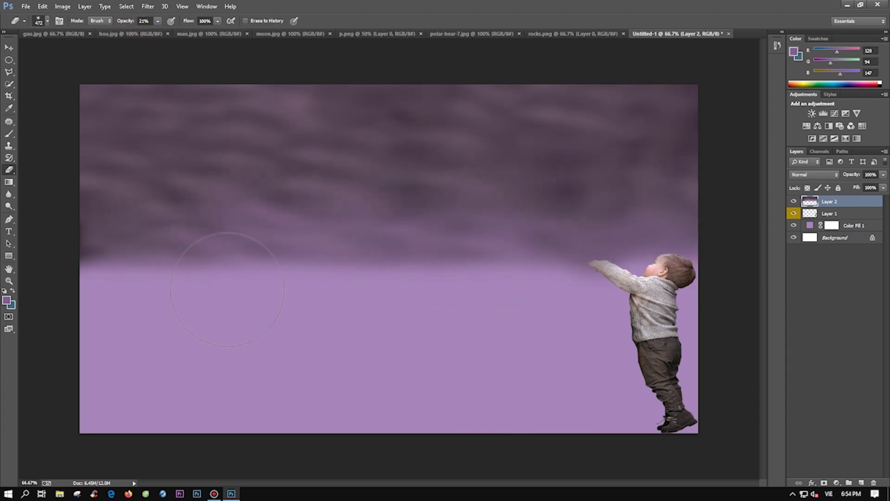
- Close man.jpg, switch to gau.jpg and quick-select the whole polar bear with a large brush
left_click(211, 33)
left_click(247, 33)
left_click(74, 34)
scroll(146, 143, "down", 2)
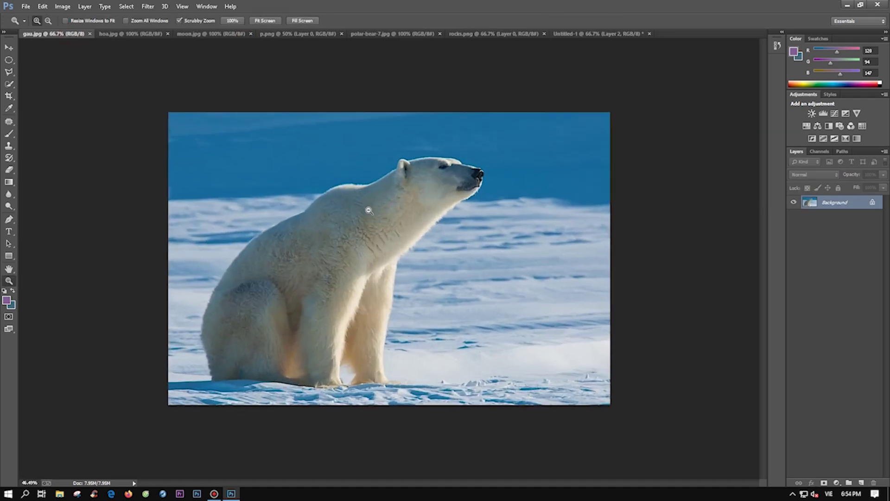
scroll(145, 143, "up", 1)
key("w")
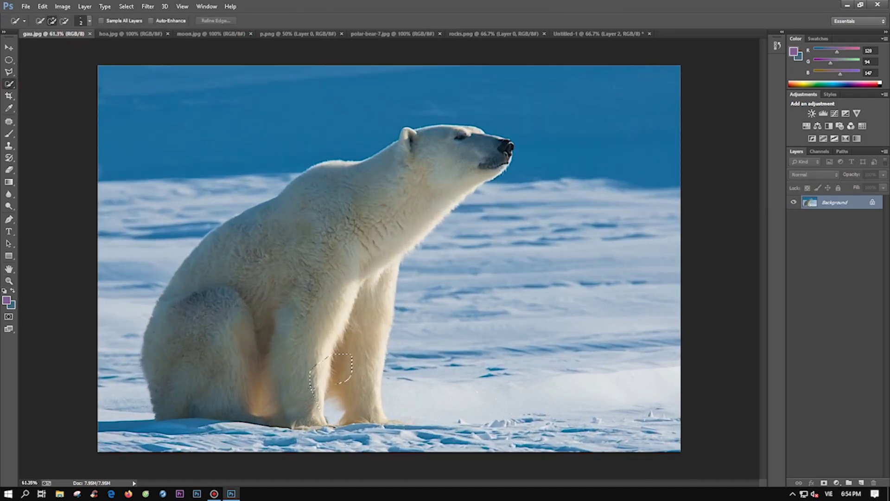
left_click(81, 21)
key("Return")
mouse_move(464, 195)
left_mouse_down()
mouse_move(144, 372)
mouse_move(236, 432)
left_mouse_up()
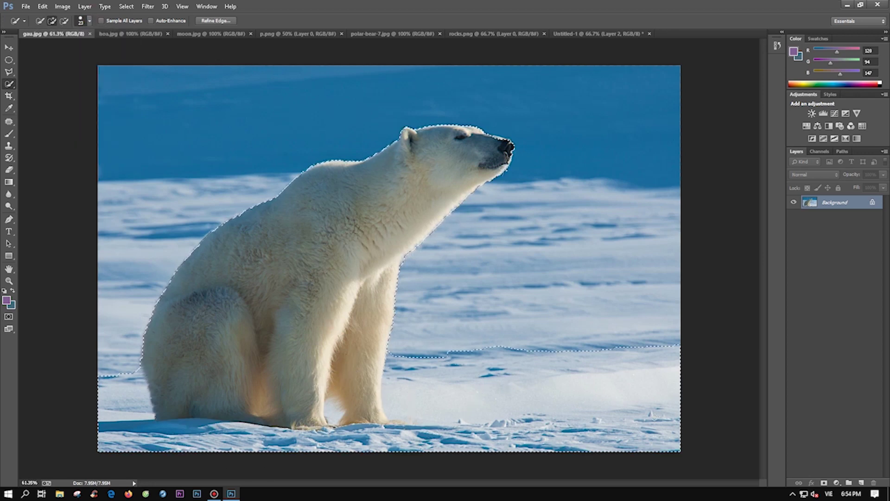
- With a smaller brush, subtract stray areas around the bear's chest from the selection
left_click(82, 20)
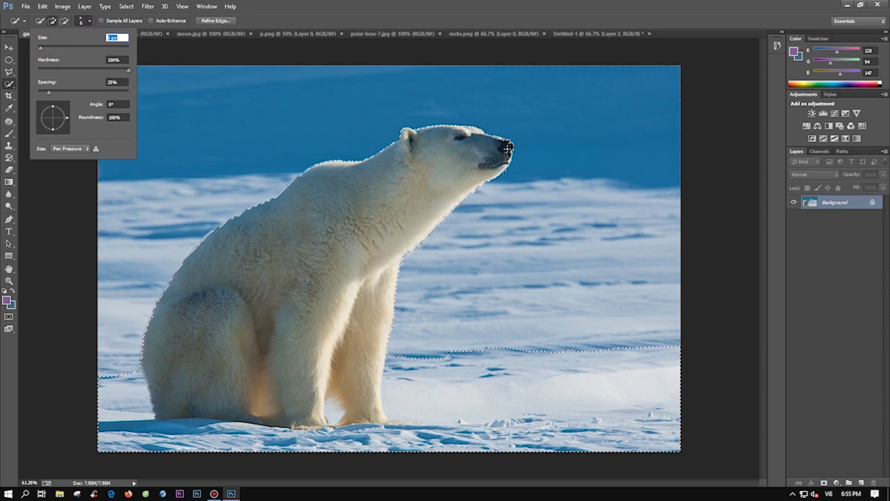
key("Return")
left_click(371, 236)
key("alt")
left_click_drag(766, 302, 766, 244)
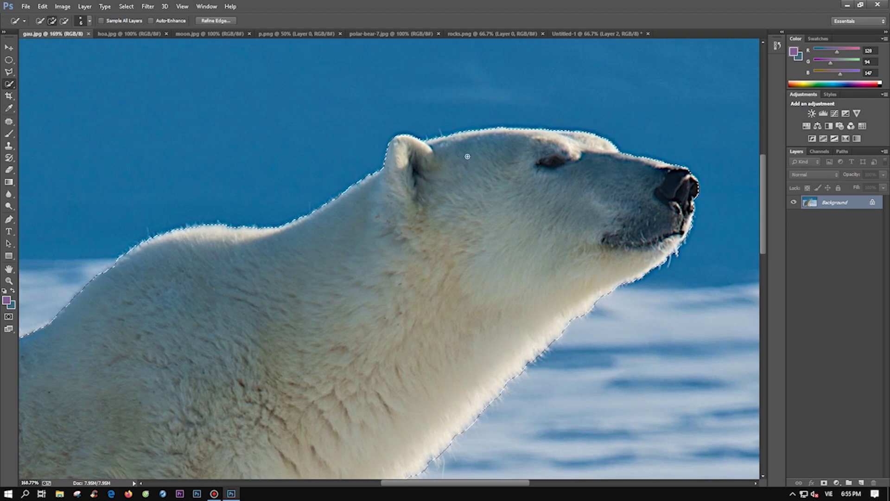
- Extend the quick selection over the snowy foreground below the bear
key("z")
left_click(399, 316, "alt")
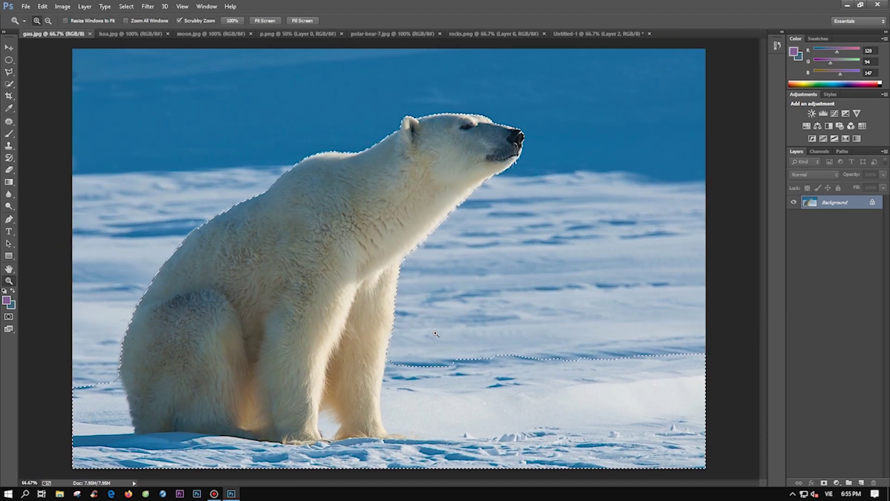
key("w")
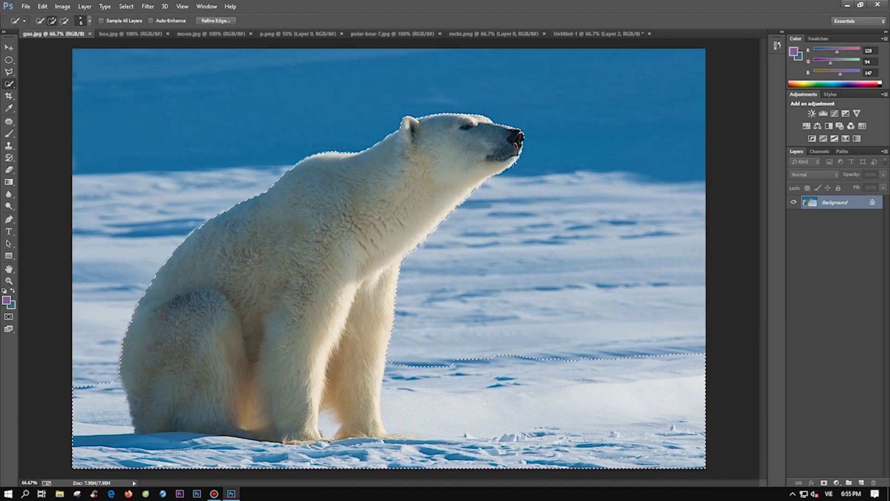
left_click_drag(96, 384, 445, 364)
left_click(216, 21)
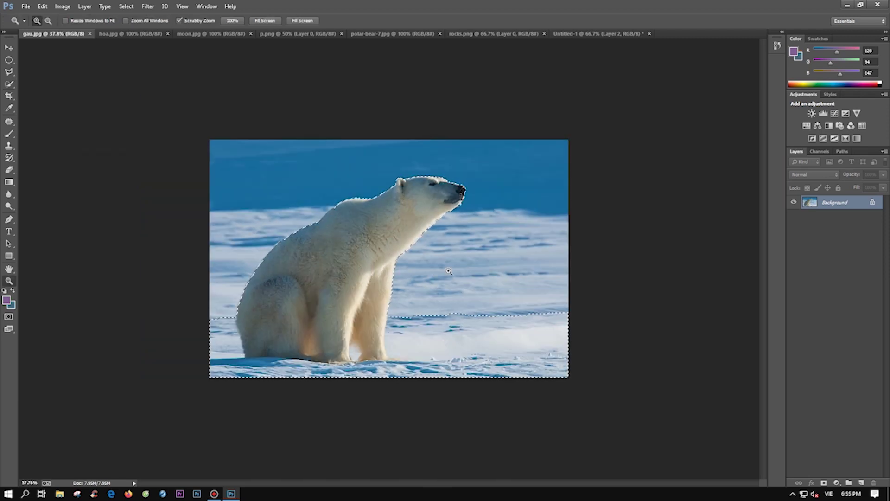
- Adjust the Refine Edge detection radius and shift the edge inward while inspecting the fur
left_click_drag(639, 159, 623, 160)
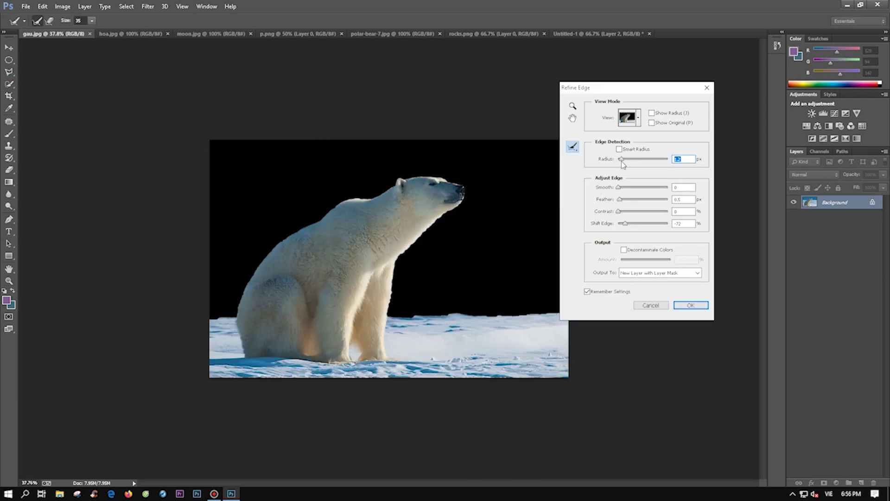
left_click_drag(640, 227, 632, 227)
key("z")
left_click_drag(373, 177, 427, 277)
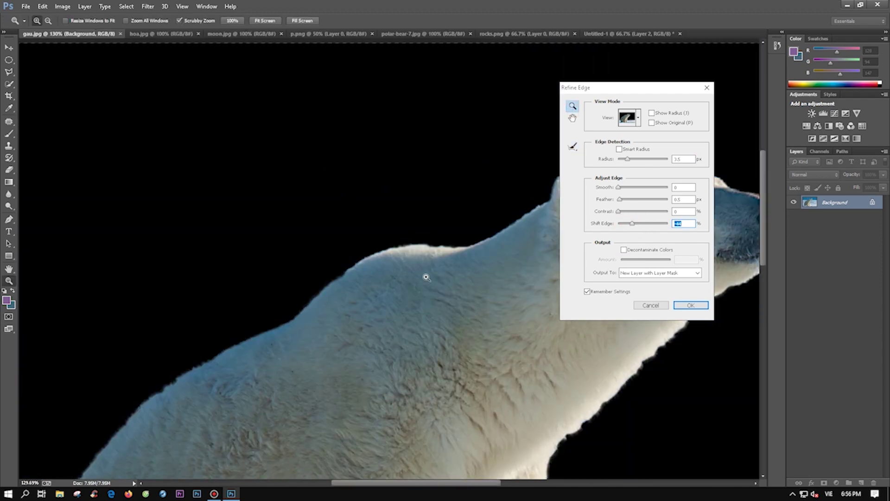
left_click_drag(629, 159, 642, 163)
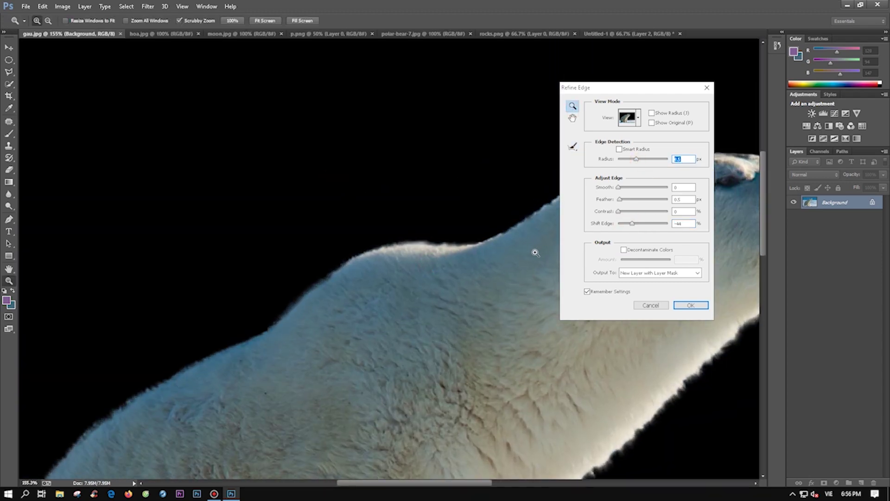
key("ctrl+0")
left_click(446, 318)
mouse_move(417, 317)
left_mouse_down()
mouse_move(507, 144)
mouse_move(464, 209)
mouse_move(487, 155)
mouse_move(474, 274)
mouse_move(473, 213)
mouse_move(507, 165)
left_mouse_up()
- Paint the Refine Radius tool over the bear's furry outline
key("e")
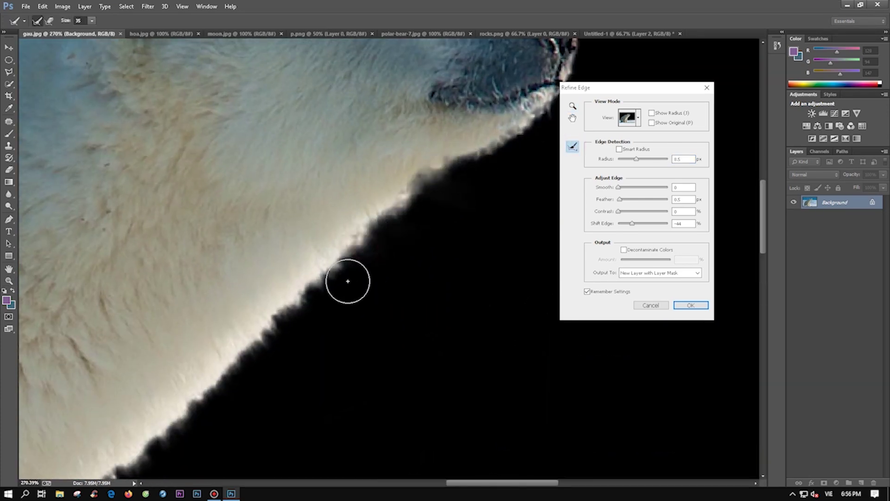
left_click_drag(374, 255, 241, 385)
left_click_drag(765, 217, 766, 264)
left_click_drag(268, 182, 99, 318)
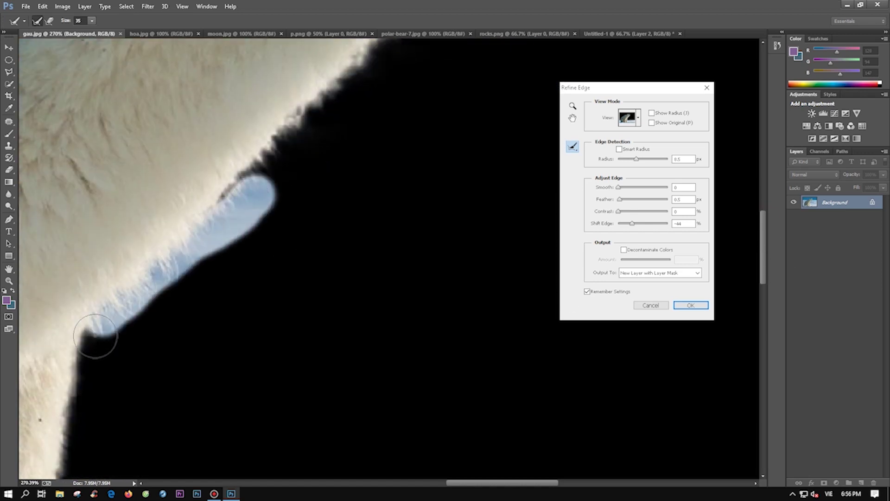
left_click_drag(765, 255, 764, 297)
left_click_drag(79, 135, 70, 238)
left_click_drag(472, 486, 429, 486)
mouse_move(764, 273)
left_mouse_down()
mouse_move(763, 288)
mouse_move(763, 246)
left_mouse_up()
- Zoom in on the bear's neck and shrink the refine brush
left_click(572, 107)
key("ctrl+0")
left_click_drag(413, 113, 528, 251)
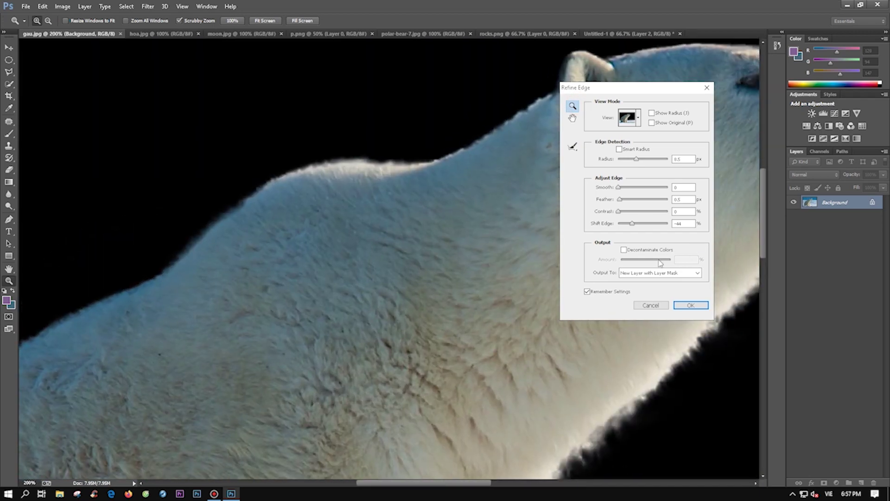
left_click(572, 146)
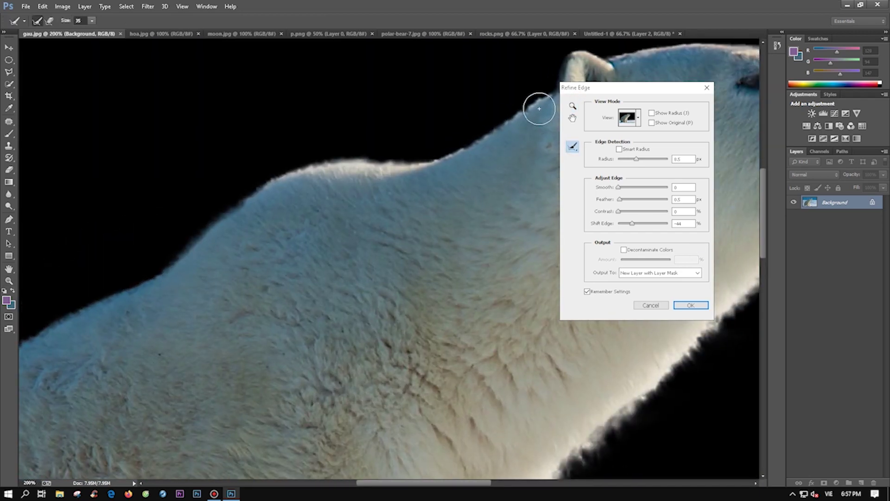
left_click_drag(93, 25, 86, 26)
left_click_drag(621, 93, 647, 99)
- Refine the fur along the back and body, then output a new layer with layer mask
left_click_drag(209, 222, 126, 252)
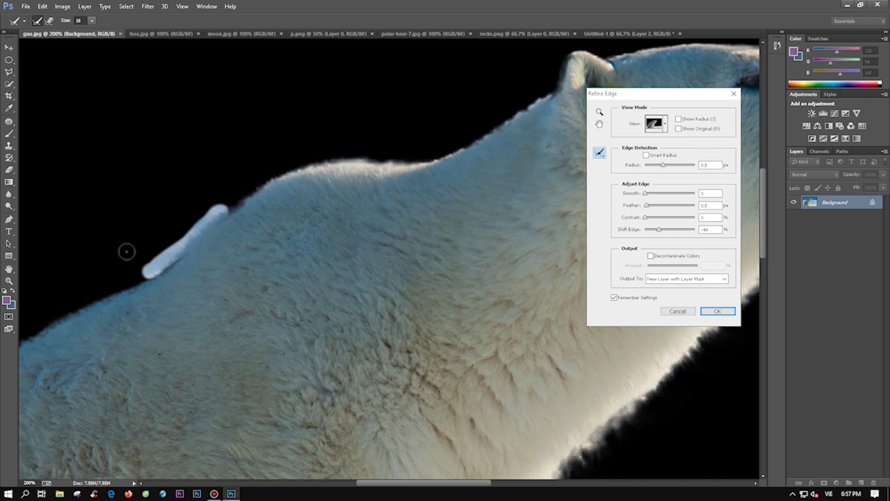
left_click_drag(428, 482, 364, 482)
mouse_move(400, 115)
left_mouse_down()
mouse_move(235, 232)
mouse_move(148, 345)
left_mouse_up()
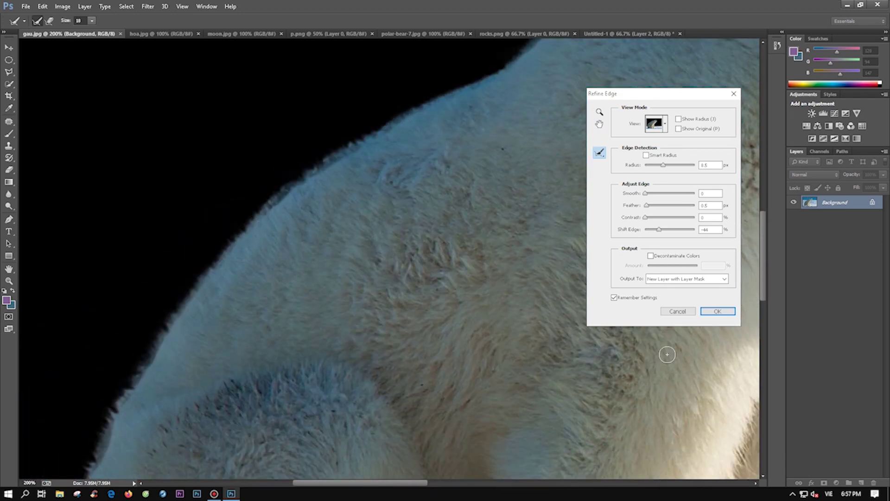
left_click_drag(762, 250, 762, 318)
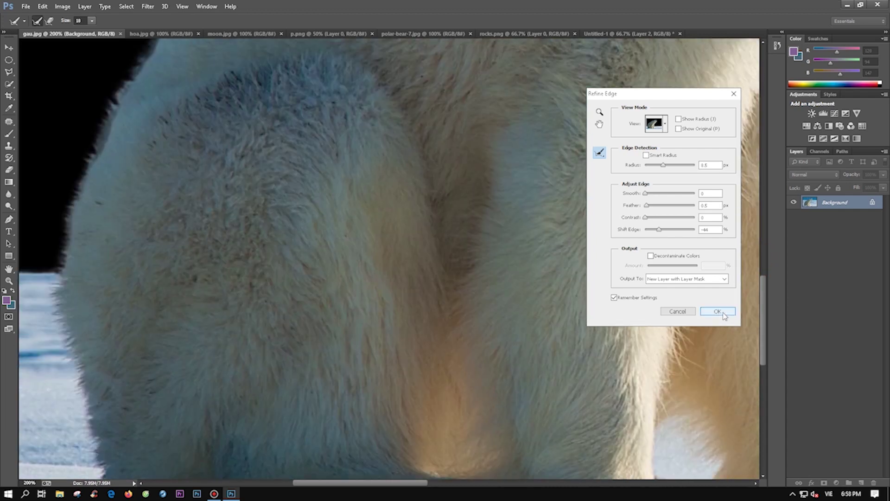
left_click(717, 311)
key("z")
left_click_drag(447, 183, 737, 235)
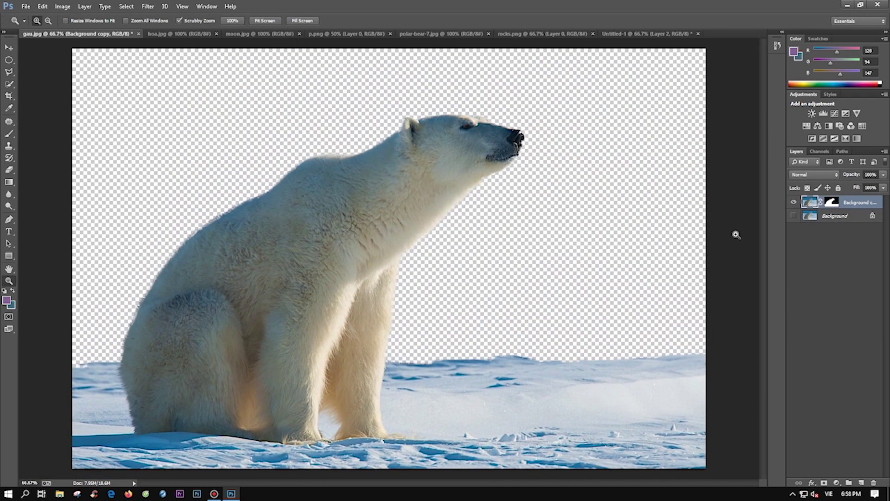
- View the bear's layer mask alone and set a 23 px brush in Color Dodge mode
left_click(832, 202, "alt")
left_click_drag(445, 251, 463, 248)
key("b")
right_click(398, 181)
type("23")
left_click(380, 223)
left_click(117, 21)
left_click(118, 117)
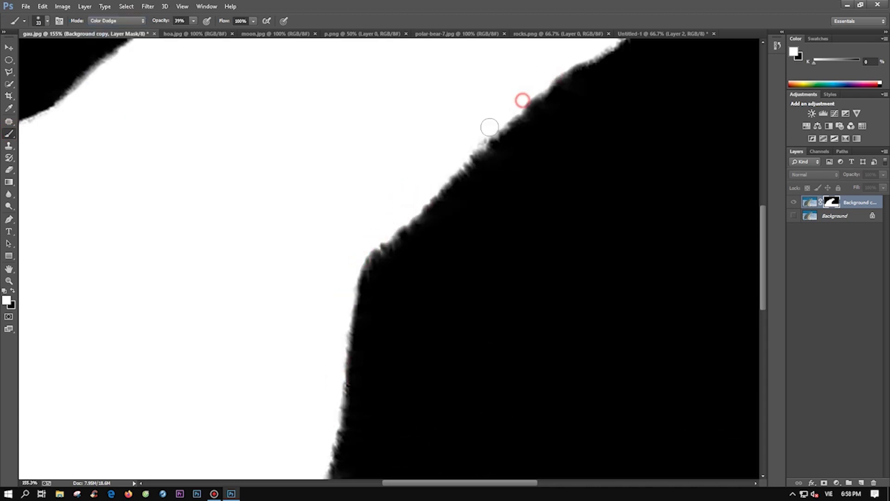
- Paint white along the mask edge to brighten the bear's outline
mouse_move(764, 235)
left_mouse_down()
mouse_move(765, 182)
mouse_move(762, 258)
left_mouse_up()
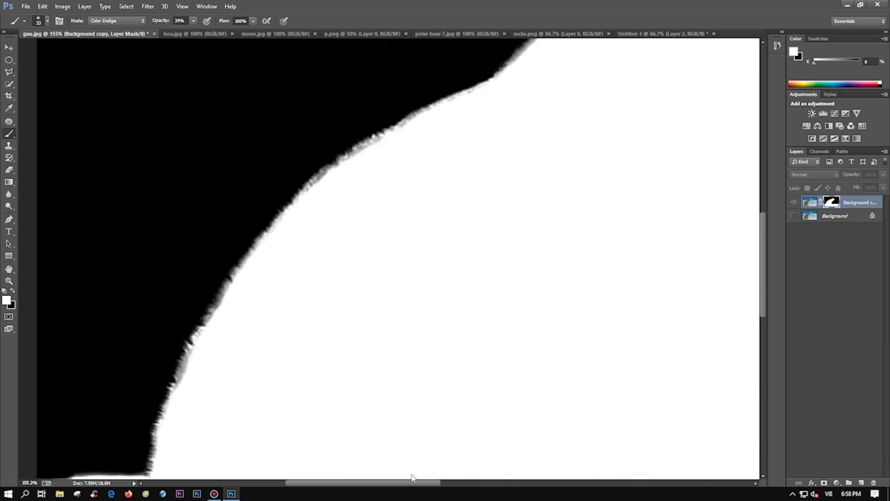
left_click_drag(459, 109, 347, 181)
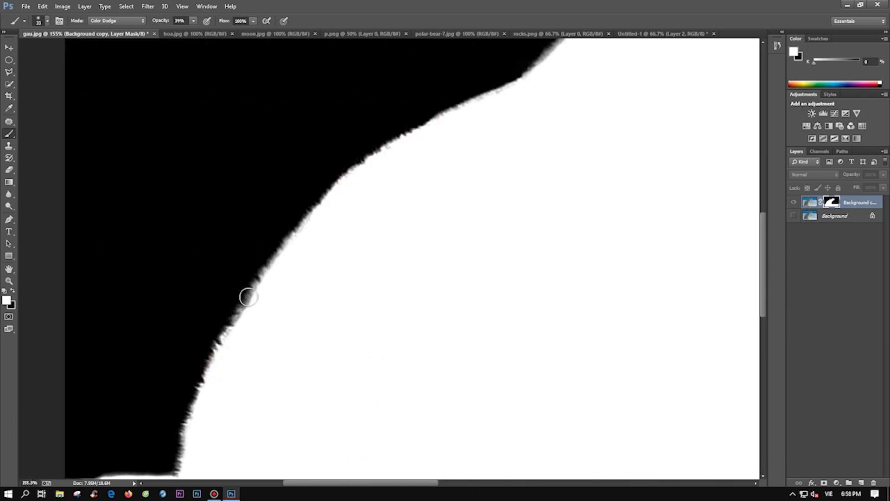
left_click_drag(762, 257, 762, 236)
left_click_drag(511, 174, 482, 204)
left_click_drag(765, 227, 765, 255)
- Paint black in Color Burn mode along the edge, then return from mask view
left_click(116, 20)
left_click(106, 84)
left_click(11, 291)
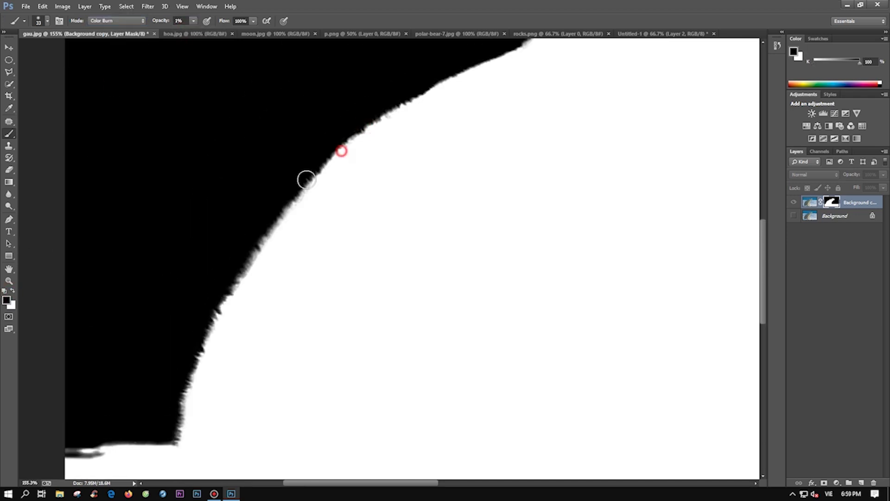
left_click_drag(517, 253, 487, 225)
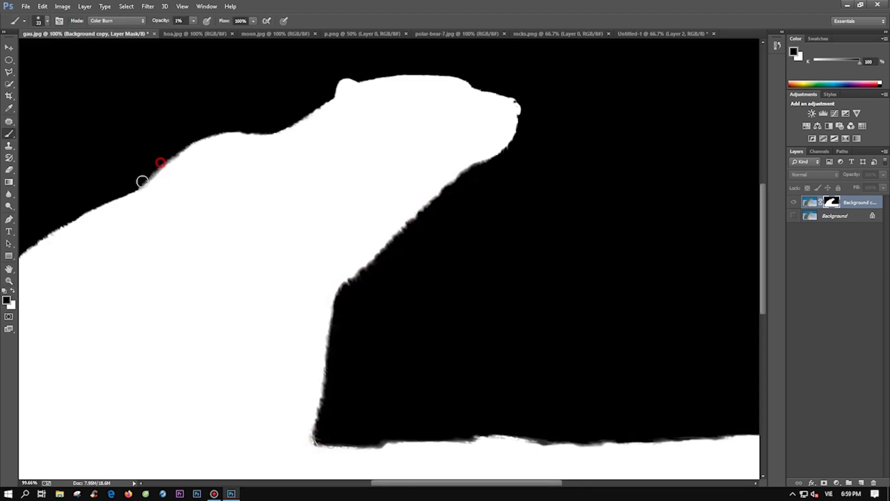
key("z")
key("ctrl+0")
left_click(832, 202, "alt")
- Move the cut-out bear into Untitled-1 and scale it to fill the canvas
key("v")
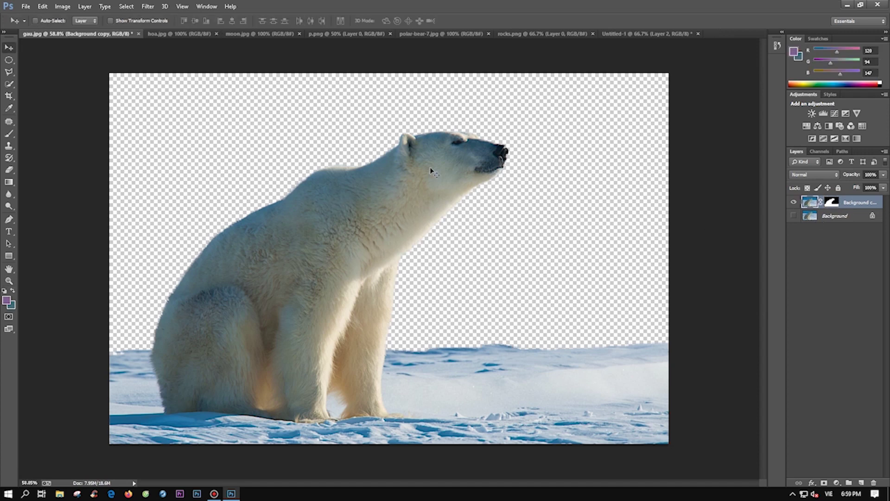
left_click_drag(445, 172, 628, 97)
key("ctrl+t")
left_click_drag(681, 66, 437, 214)
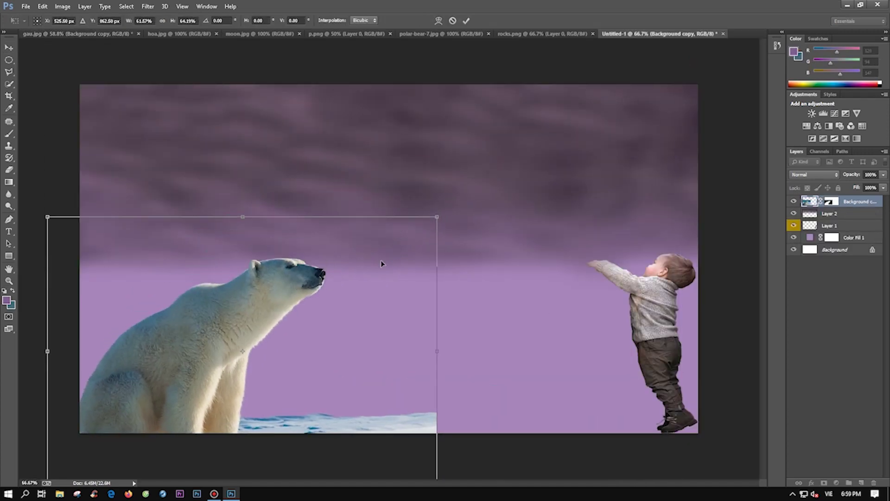
left_click_drag(381, 260, 414, 216)
mouse_move(471, 164)
left_mouse_down()
mouse_move(700, 100)
mouse_move(694, 105)
mouse_move(695, 86)
left_mouse_up()
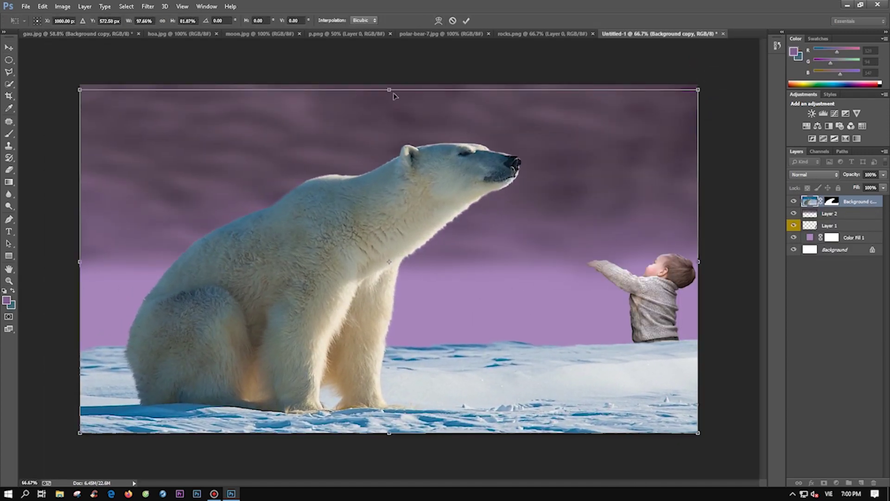
left_click_drag(388, 88, 390, 58)
key("Return")
- Place Layer 1 with the boy above the bear and apply the bear's layer mask
key("z")
left_click_drag(490, 300, 459, 301)
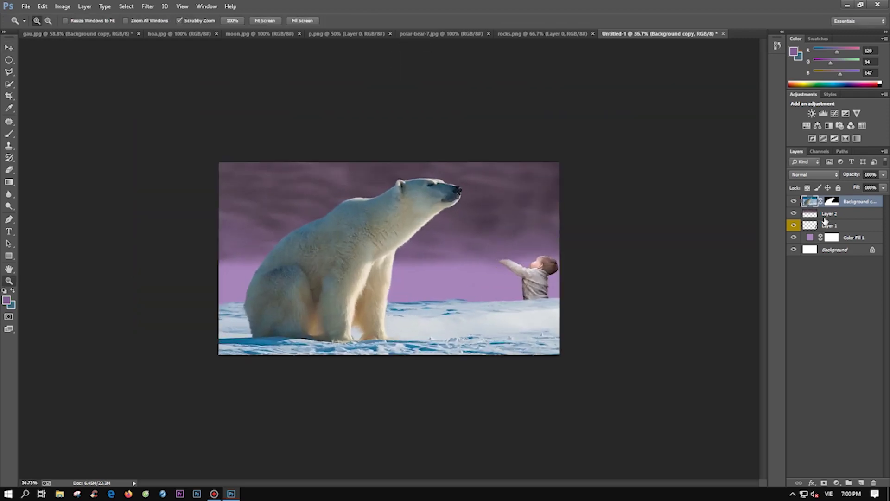
left_click_drag(830, 226, 830, 199)
right_click(832, 214)
left_click(793, 245)
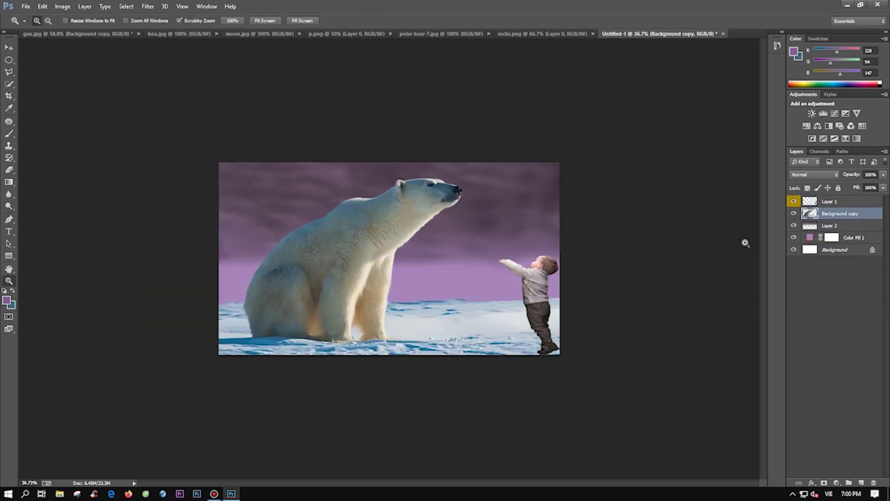
left_click_drag(430, 243, 533, 354)
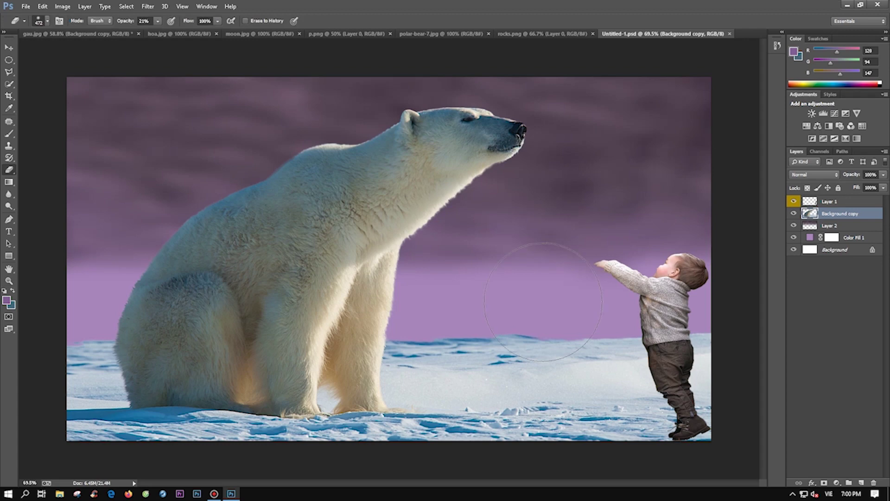
- Soften the snow's hard horizon into the purple sky using a large soft eraser
left_click_drag(420, 350, 445, 351)
right_click(446, 351)
left_click(7, 169)
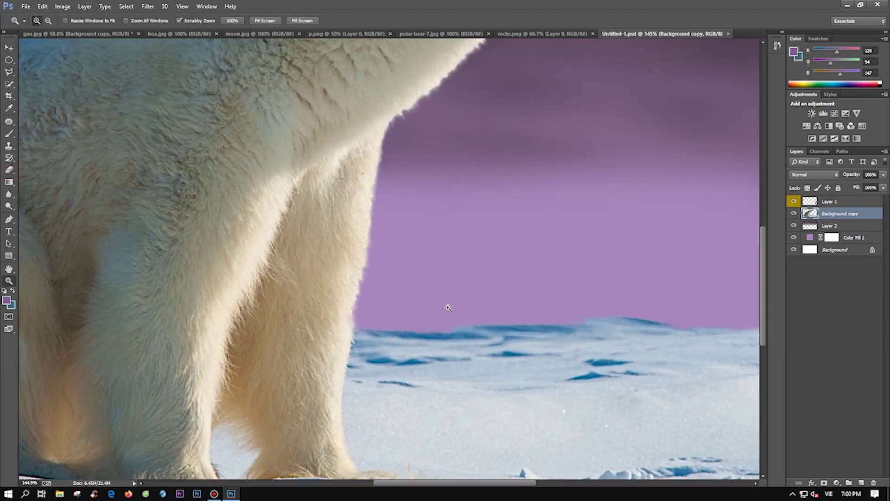
right_click(512, 319)
key("Escape")
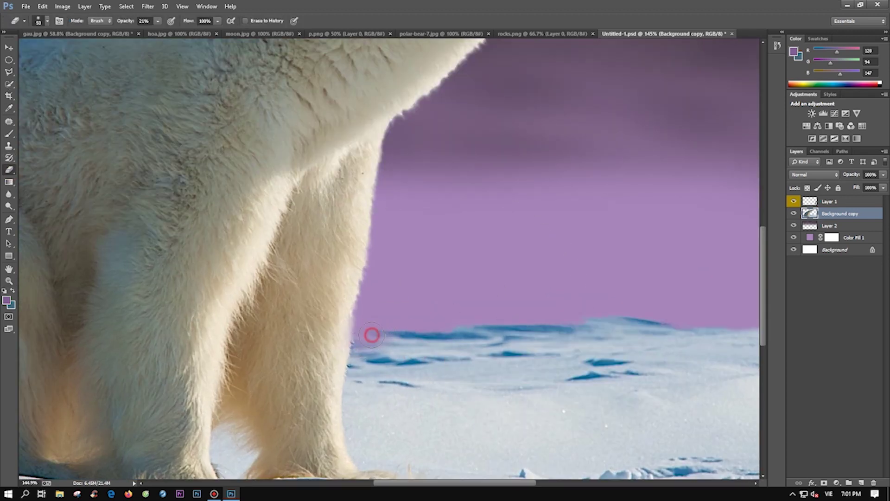
right_click(554, 274)
key("Return")
left_click_drag(527, 483, 599, 485)
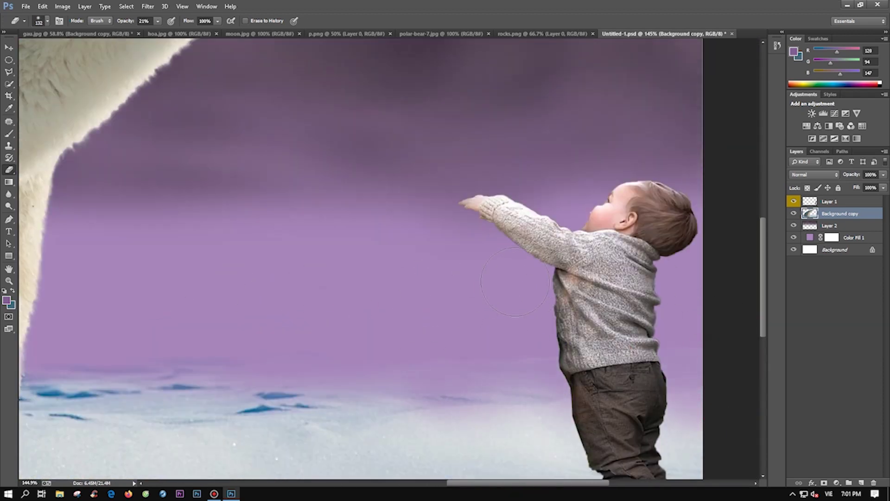
key("z")
key("ctrl+0")
key("e")
right_click(557, 314)
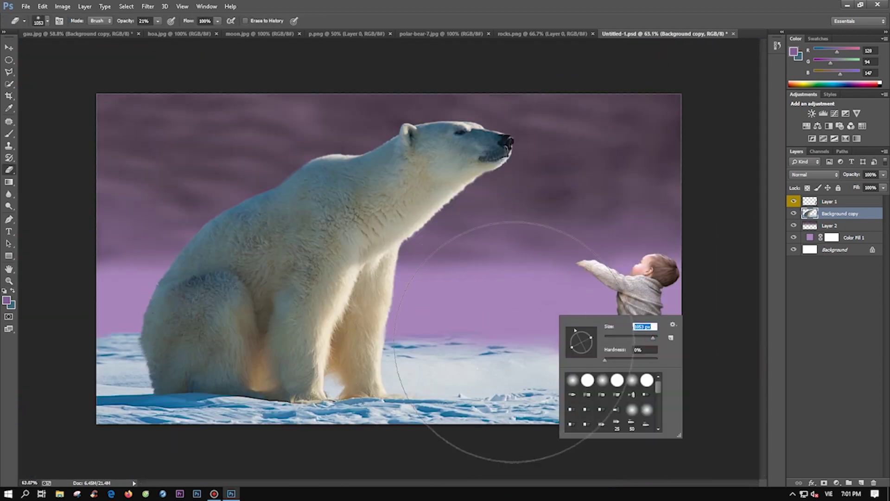
mouse_move(394, 357)
left_mouse_down()
mouse_move(516, 345)
mouse_move(669, 351)
left_mouse_up()
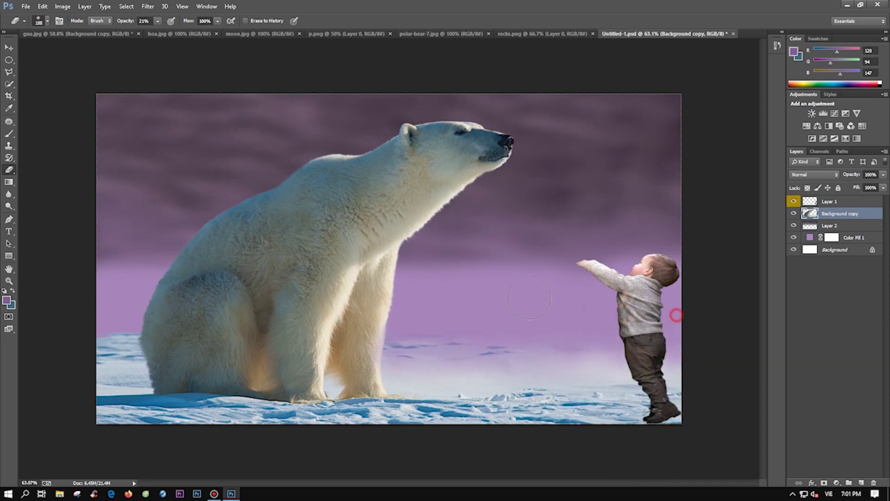
- Shrink the eraser brush and zoom out to view the whole composite
scroll(79, 342, "up", 4)
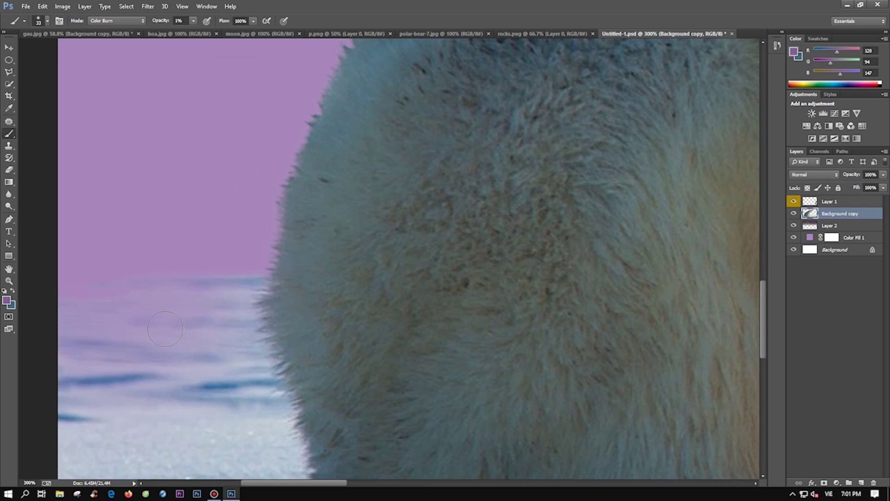
right_click(130, 268)
left_click_drag(217, 292, 195, 292)
key("Return")
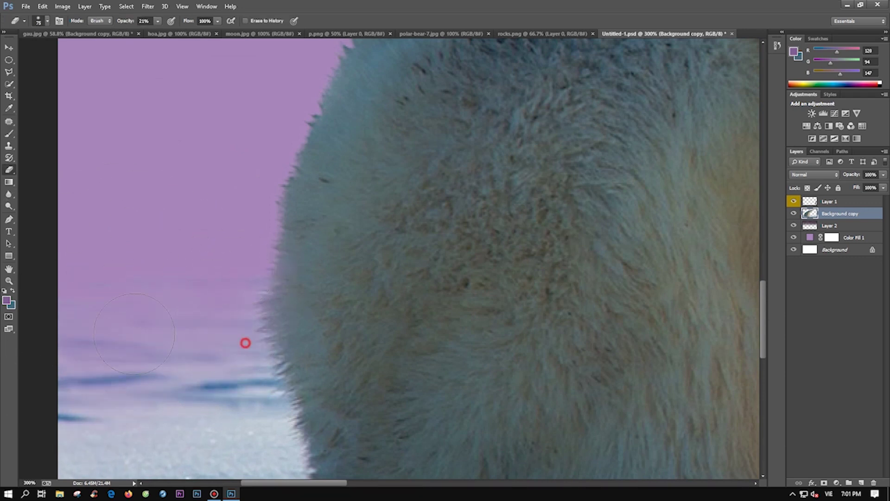
key("z")
scroll(243, 295, "down", 5)
scroll(482, 272, "up", 1)
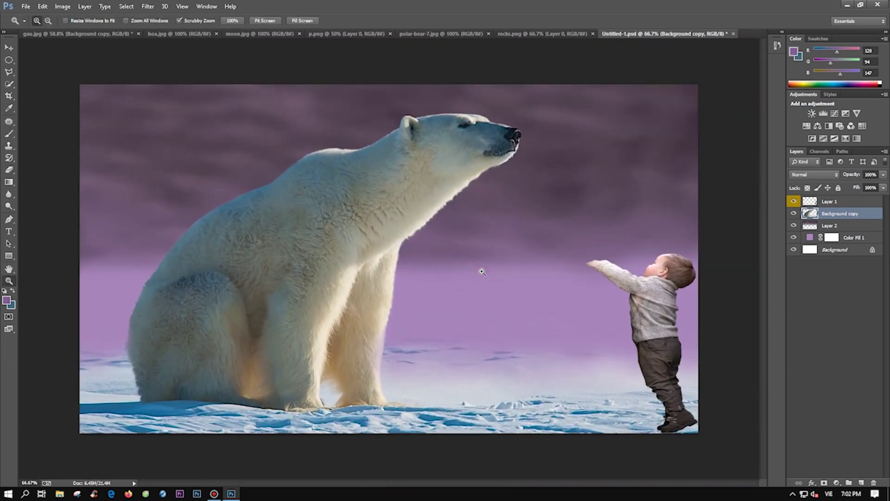
key("ctrl+minus")
- Brighten Layer 2's midtones and highlights with Levels, then close gau.jpg
key("alt+bracketleft")
key("ctrl+l")
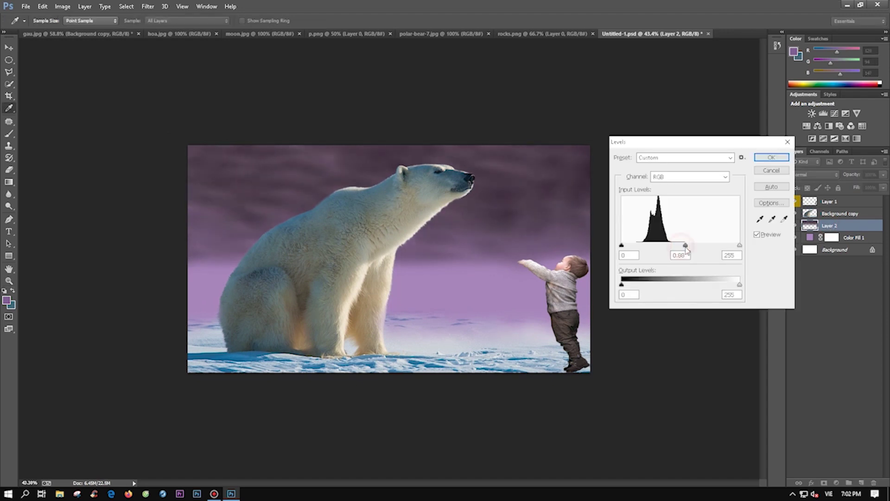
left_click_drag(680, 245, 673, 245)
left_click_drag(740, 245, 726, 246)
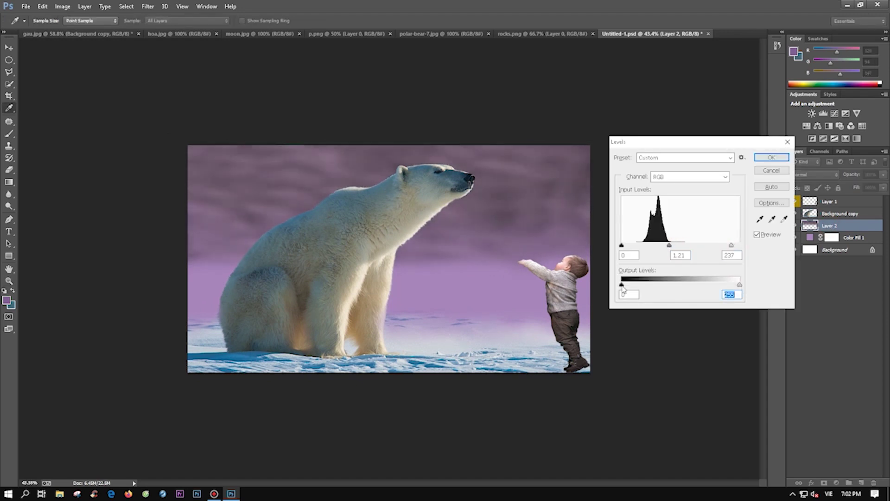
left_click(771, 158)
key("z")
mouse_move(427, 318)
left_mouse_down()
mouse_move(420, 346)
mouse_move(461, 231)
left_mouse_up()
left_click(110, 34)
left_click(138, 33)
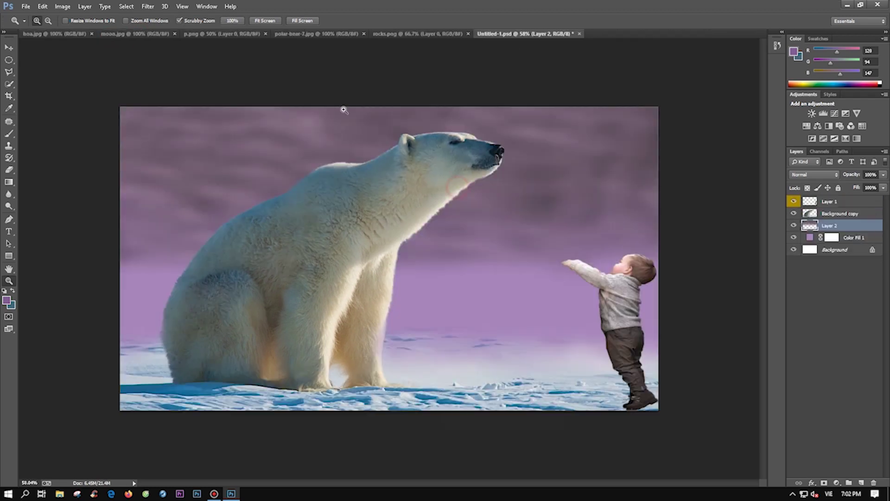
- Bring the moon into the composite, enlarge it, and move its layer to the top
key("v")
left_click_drag(415, 215, 492, 261)
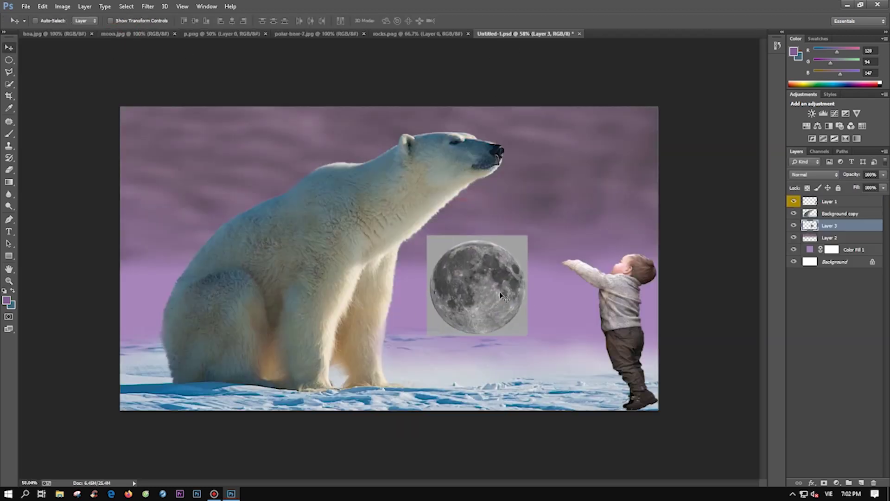
key("ctrl+t")
left_click_drag(527, 235, 609, 159)
key("Return")
key("z")
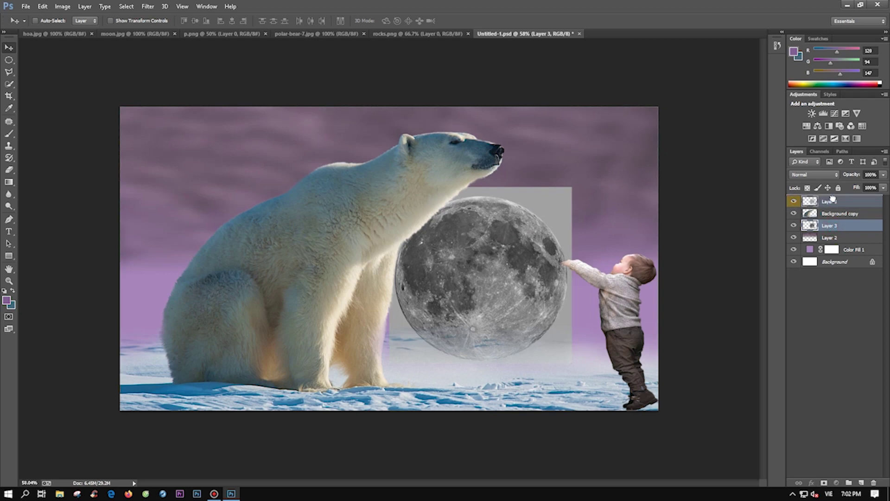
key("ctrl+shift+bracketright")
key("ctrl+1")
- Circle-select the moon and delete the grey square around it
left_click(9, 60)
left_click_drag(289, 107, 585, 390)
left_click_drag(449, 186, 461, 201)
key("ctrl+shift+i")
key("Delete")
key("ctrl+d")
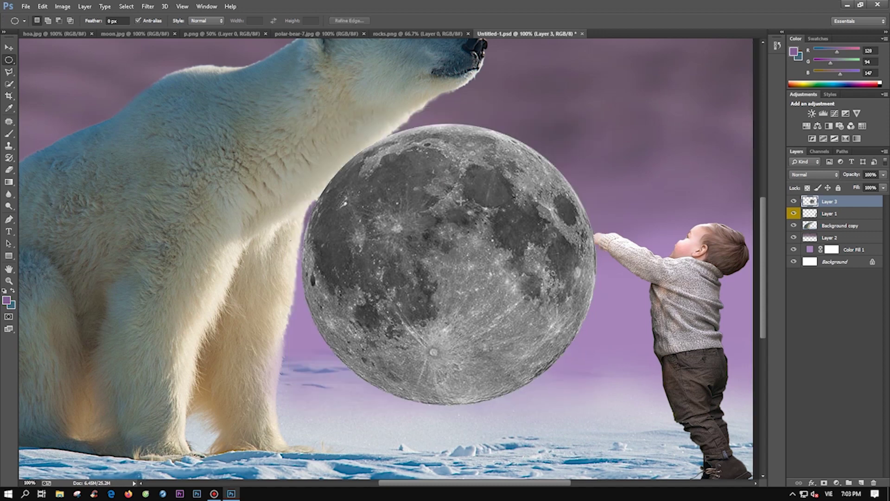
- Shrink the moon to a small disc in the sky above the boy's hands
scroll(389, 259, "down", 5)
key("ctrl+t")
mouse_move(566, 149)
left_mouse_down()
mouse_move(504, 220)
mouse_move(516, 190)
left_mouse_up()
key("Return")
- Give the moon a wider outer glow and a lower-opacity inner glow
key("z")
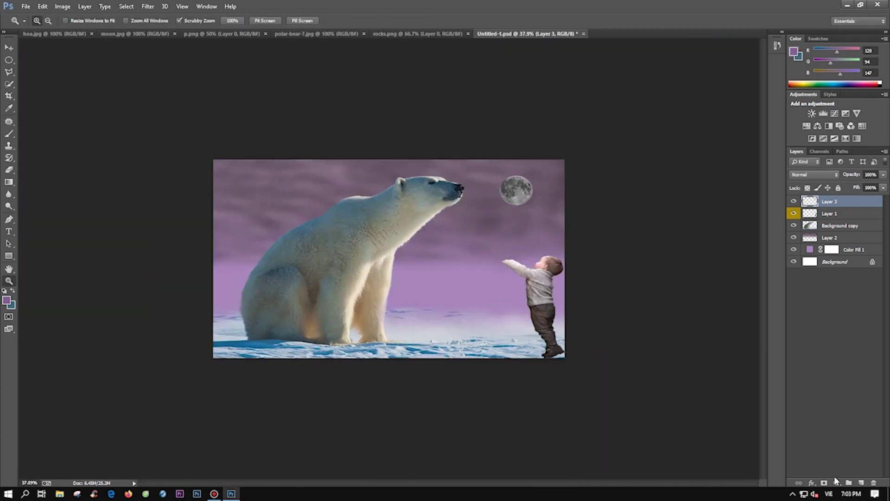
left_click(811, 483)
left_click(825, 461)
mouse_move(683, 269)
left_mouse_down()
mouse_move(708, 272)
mouse_move(685, 260)
mouse_move(738, 276)
mouse_move(700, 282)
left_mouse_up()
left_click(588, 250)
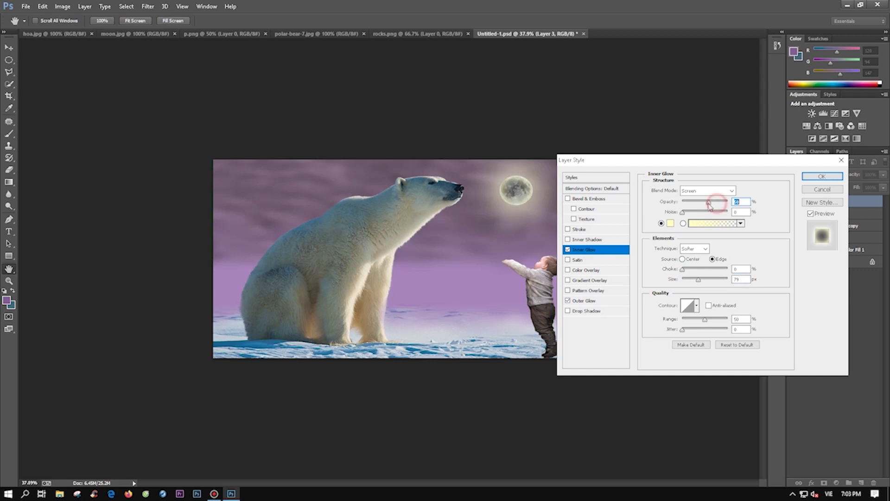
left_click_drag(714, 204, 695, 207)
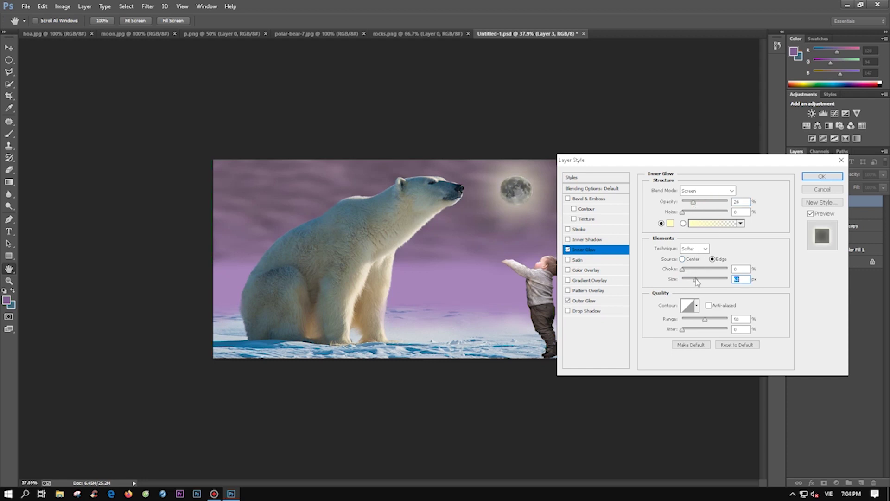
- Set a pale outer glow colour, apply the styles, and zoom to check the moon
left_click(584, 300)
left_click(670, 223)
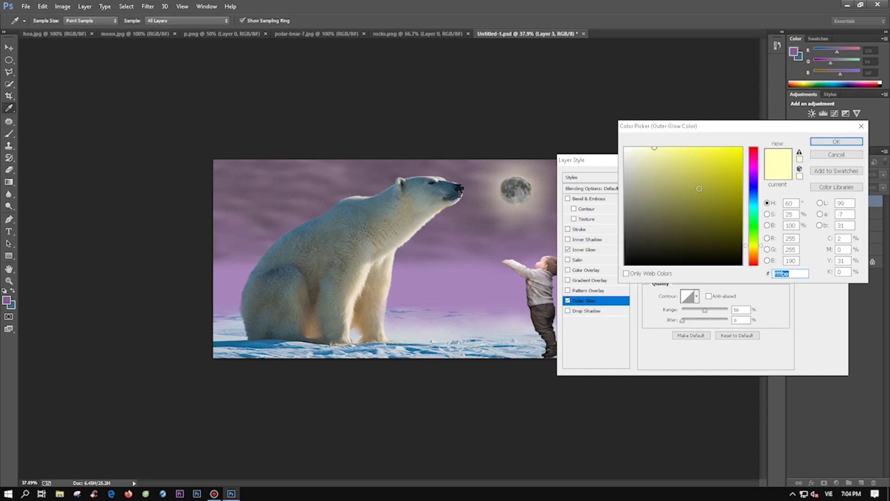
left_click(825, 143)
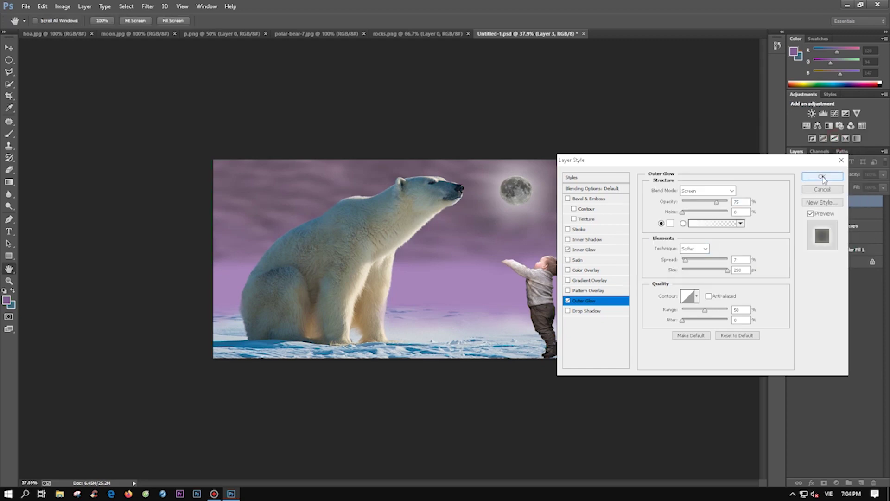
left_click(830, 178)
key("z")
left_click_drag(547, 172, 591, 171)
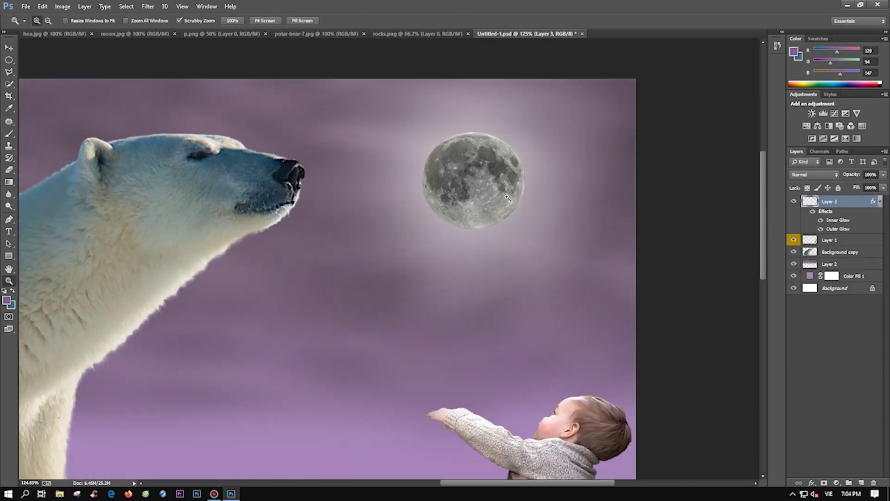
key("ctrl+minus")
key("ctrl+minus")
key("ctrl+minus")
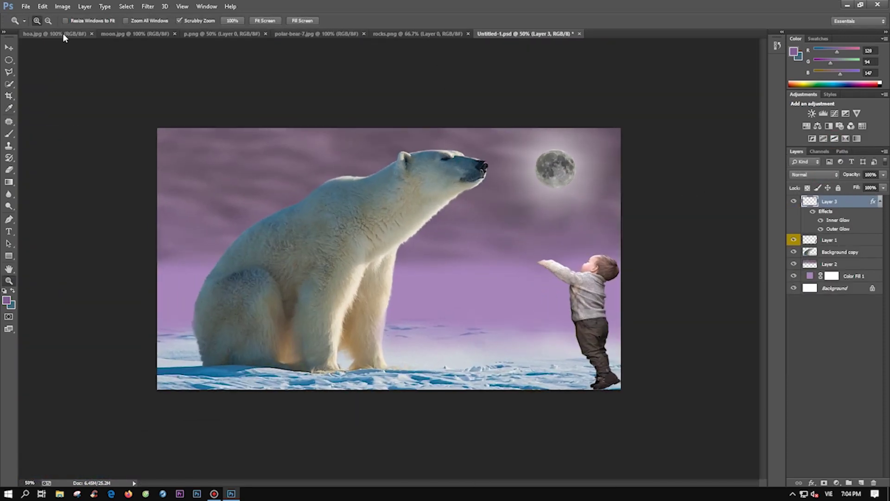
- Close the moon photo and Magic Wand-select the plain wall in the flower photo
left_click(175, 34)
left_click(54, 33)
right_click(8, 84)
left_click(47, 93)
left_click(416, 151)
right_click(512, 138)
left_click(563, 279)
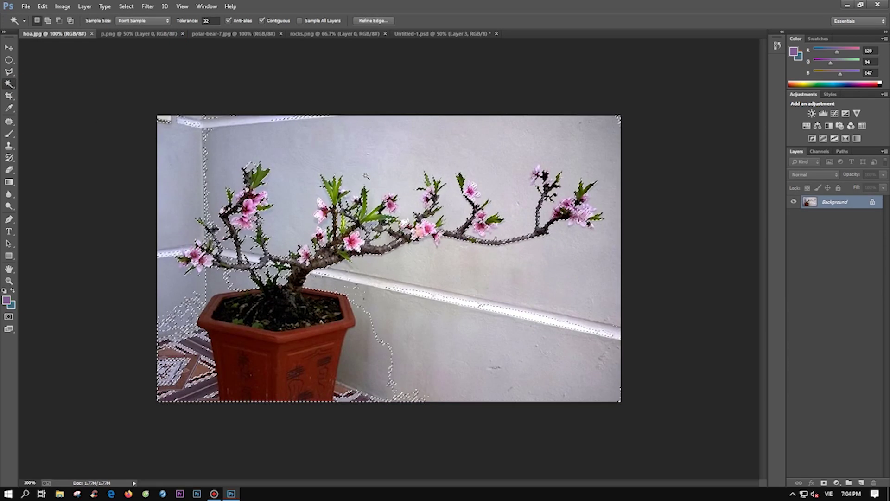
- Invert to the branch, copy it to its own layer, and drag it into the composite
key("ctrl+shift+i")
key("ctrl+j")
key("v")
mouse_move(385, 215)
left_mouse_down()
mouse_move(464, 72)
mouse_move(353, 298)
left_mouse_up()
key("ctrl+0")
- Erase the flower pot, white streaks and right-tip blossom with a full-strength eraser
key("e")
right_click(569, 302)
key("Return")
key("0")
left_click_drag(593, 320, 512, 308)
mouse_move(415, 290)
left_mouse_down()
mouse_move(366, 342)
mouse_move(269, 348)
mouse_move(338, 312)
mouse_move(293, 294)
left_mouse_up()
left_click_drag(220, 266, 291, 172)
left_click_drag(529, 203, 520, 183)
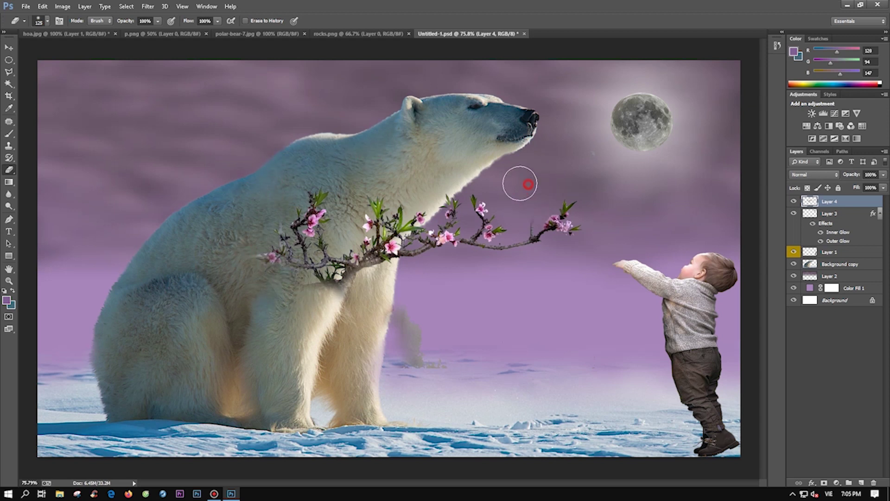
right_click(524, 211)
left_click_drag(571, 228, 559, 228)
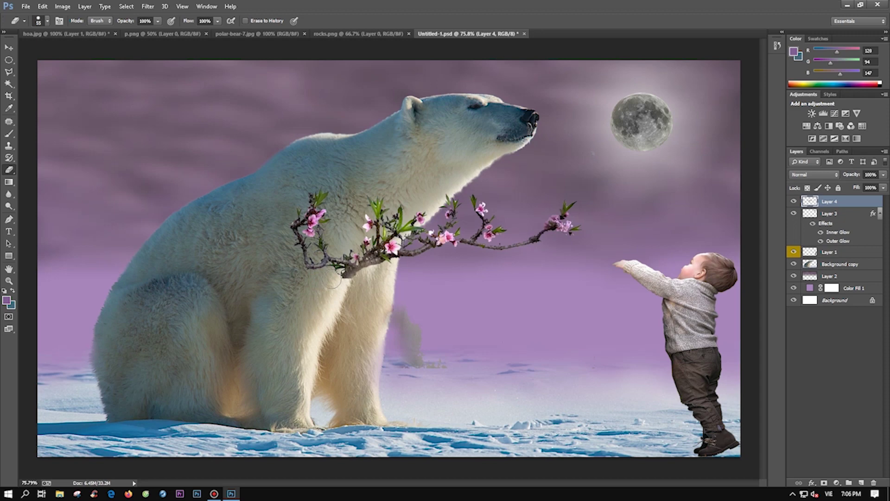
key("ctrl+minus")
- Rotate and skew the branch into the top-left corner, then close the flower and boy images
key("ctrl+t")
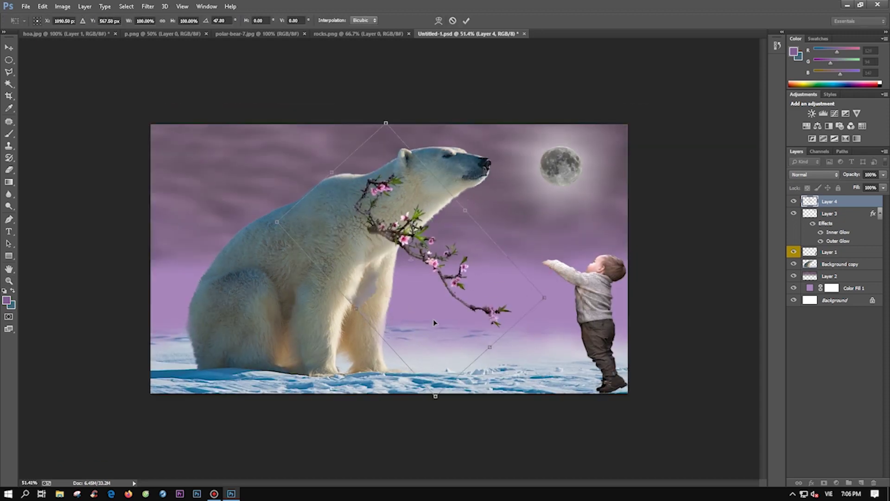
mouse_move(431, 260)
left_mouse_down()
mouse_move(242, 241)
mouse_move(257, 240)
left_mouse_up()
key("Return")
key("e")
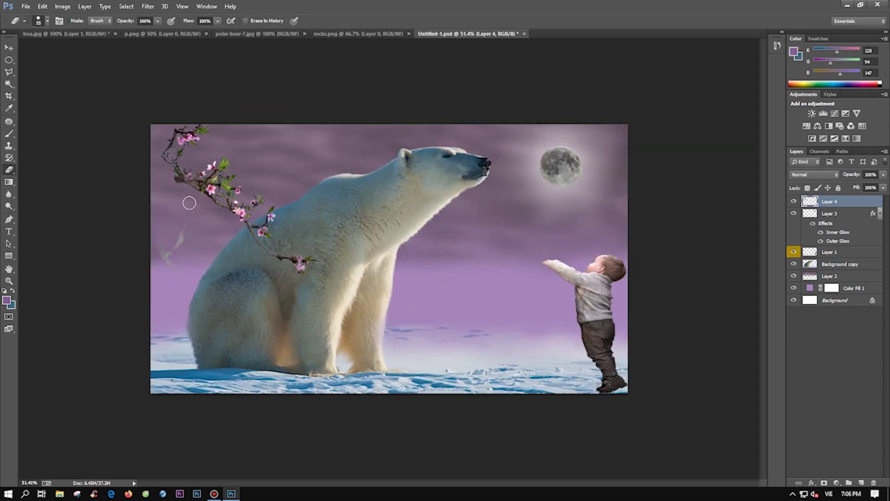
key("ctrl+t")
left_click_drag(250, 199, 267, 291)
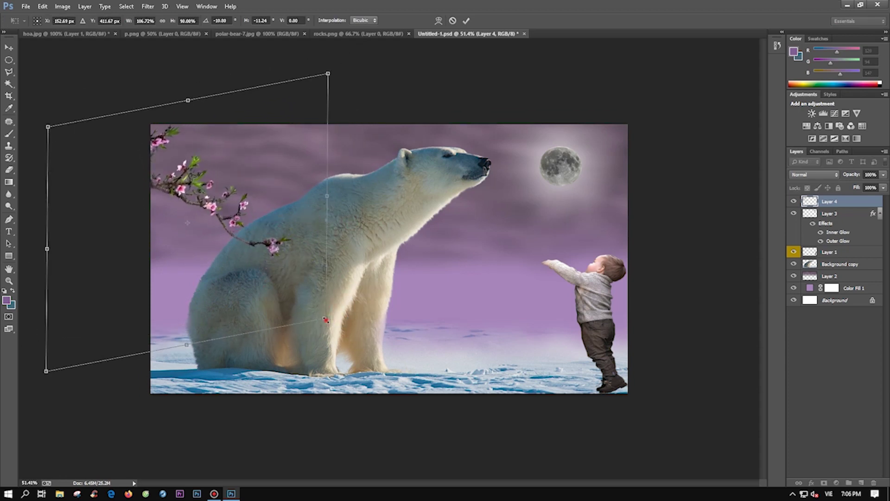
left_click_drag(267, 291, 260, 242)
key("Return")
key("e")
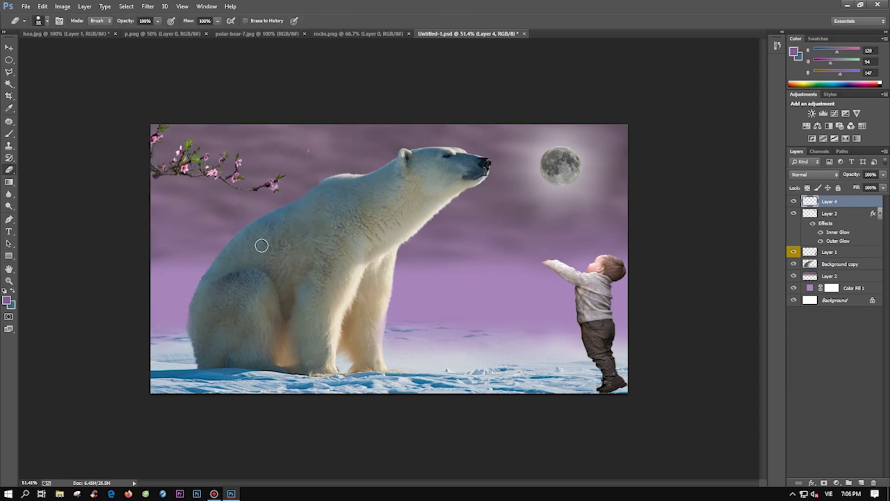
left_click(115, 33)
left_click(105, 33)
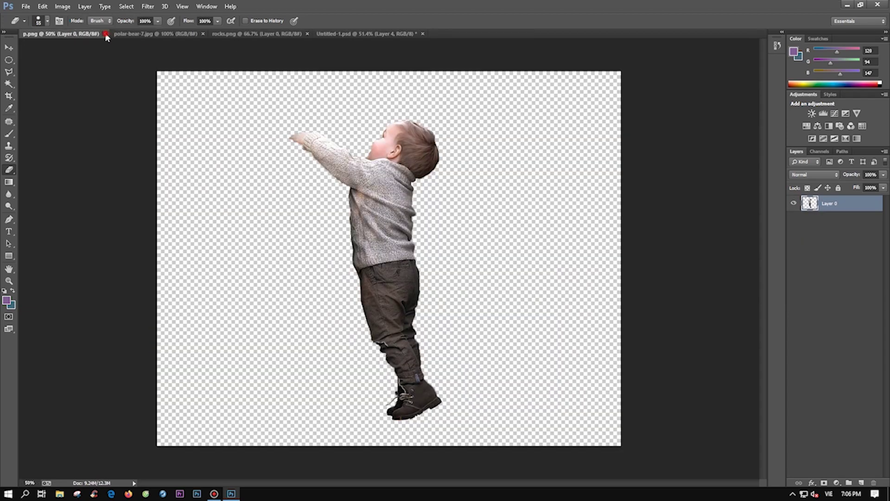
- Start a Quick Selection over the standing polar bear
scroll(325, 232, "up", 5)
scroll(73, 92, "down", 4)
scroll(73, 92, "up", 2)
key("w")
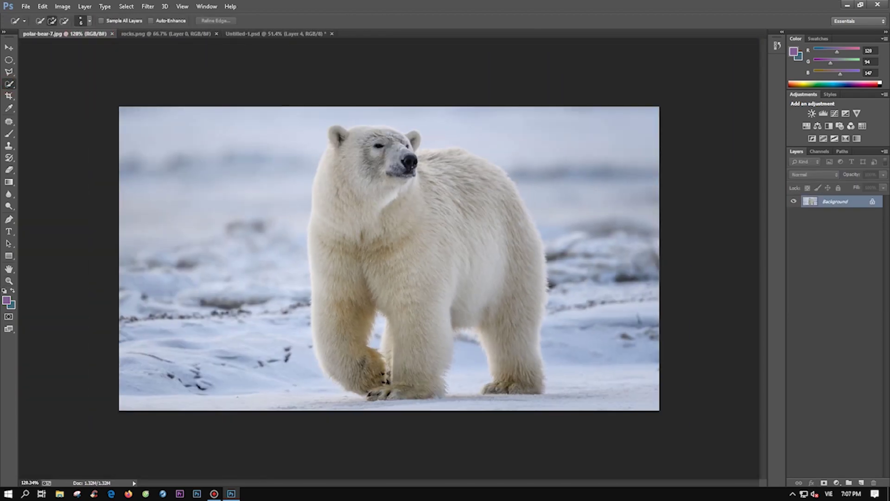
left_click_drag(485, 324, 508, 185)
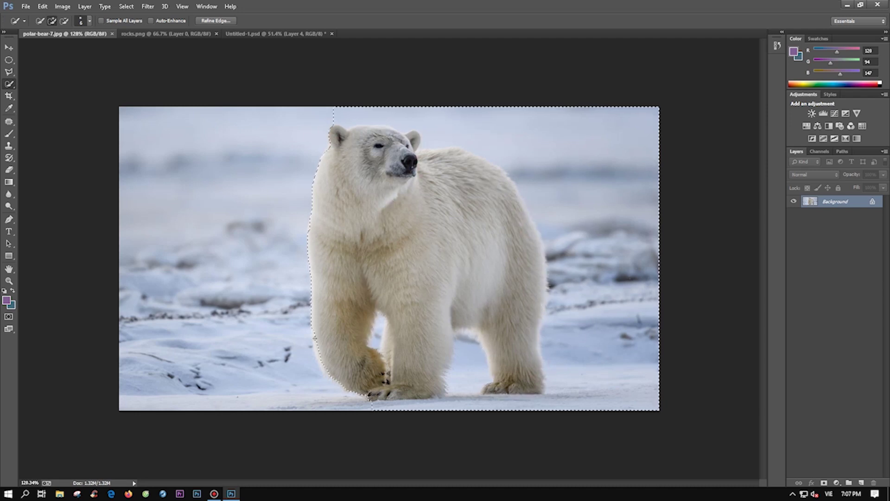
- Subtract the right background, sky strip, snow between the legs and head edge from the selection
left_click_drag(666, 404, 558, 246)
left_click_drag(515, 163, 425, 120)
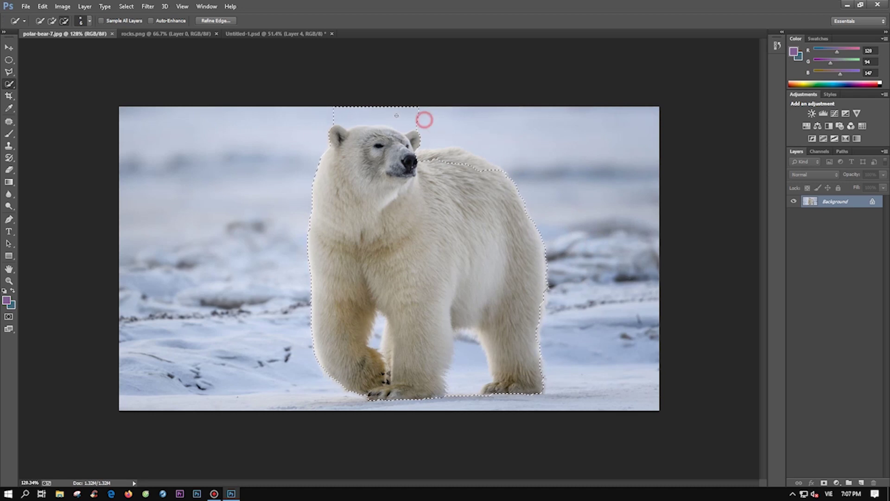
left_click_drag(466, 387, 470, 340)
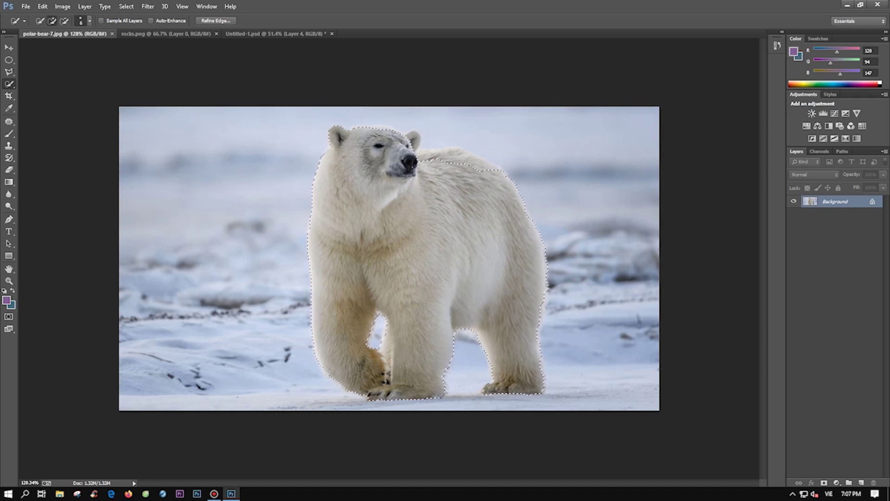
scroll(482, 158, "up", 5)
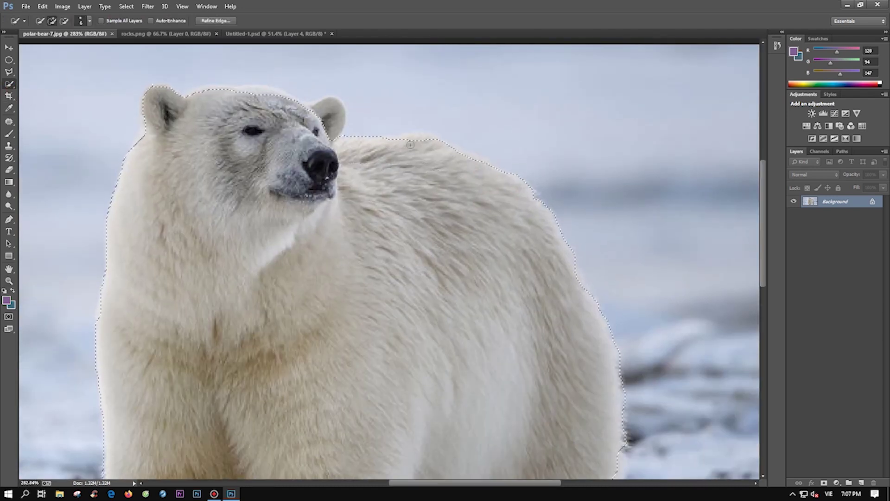
left_click_drag(294, 100, 258, 81)
key("z")
scroll(508, 204, "down", 5)
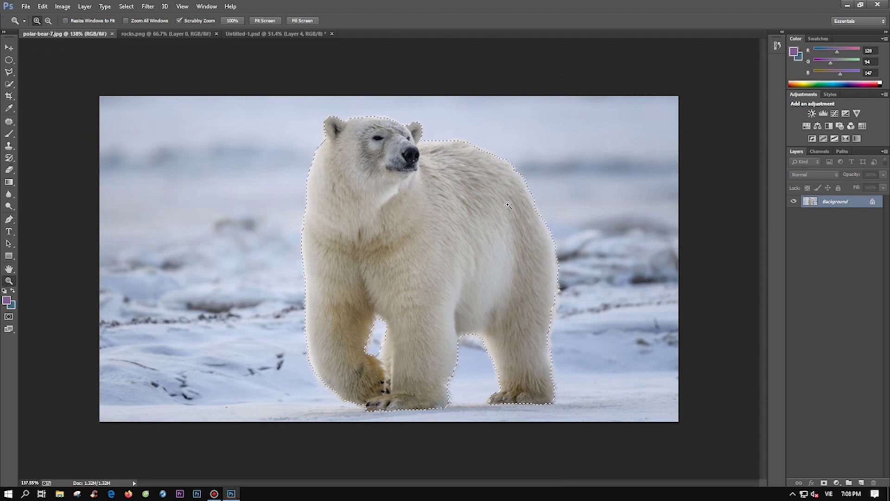
key("v")
- Drag the selected bear into the composite and set up a small eraser
mouse_move(467, 201)
left_mouse_down()
mouse_move(348, 199)
mouse_move(493, 288)
left_mouse_up()
key("e")
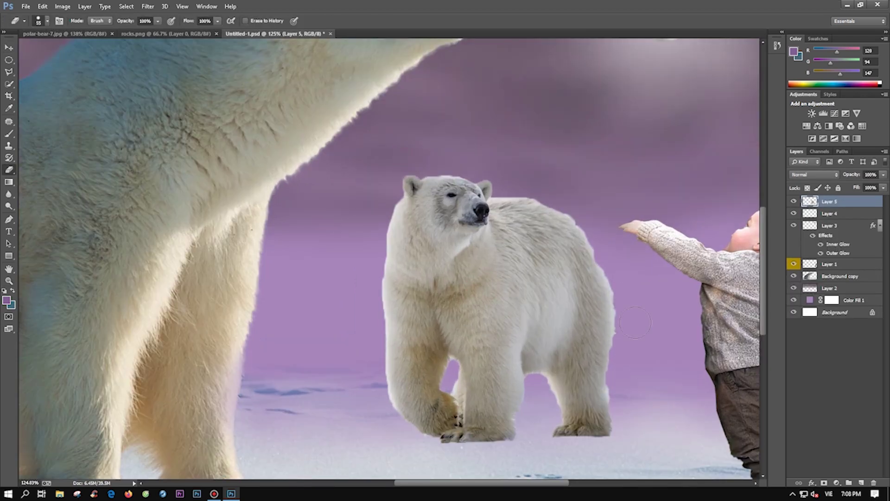
right_click(528, 422)
left_click_drag(517, 383, 515, 383)
key("Return")
- Scale the bear down, place it on the snow, and rotate it slightly
key("ctrl+t")
left_click_drag(616, 175, 493, 328)
left_click_drag(464, 385, 517, 384)
left_click_drag(571, 371, 575, 388)
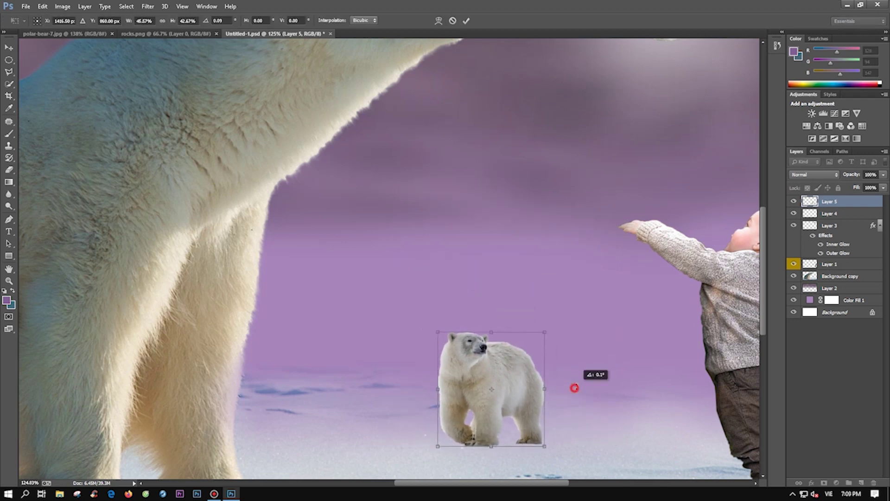
key("Return")
- Fade the small bear's feet into the snow with a low-strength eraser and close the bear photo
right_click(528, 438)
left_click(158, 20)
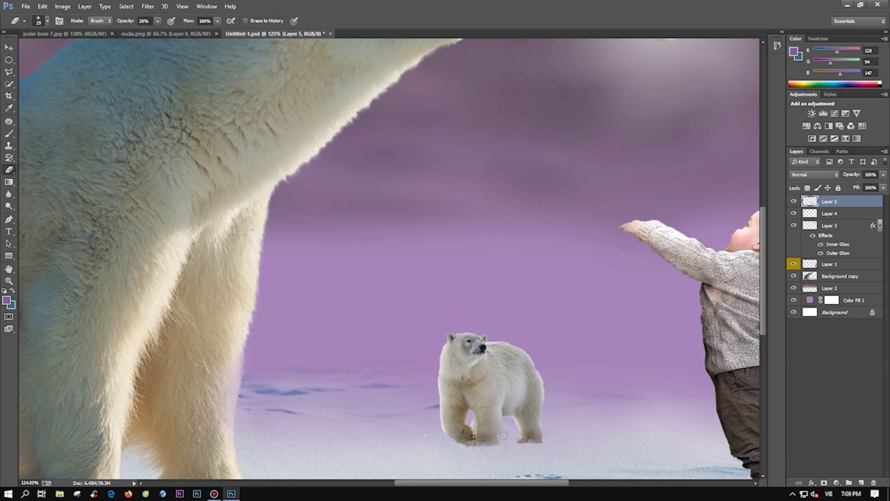
key("z")
left_click_drag(529, 445, 418, 445)
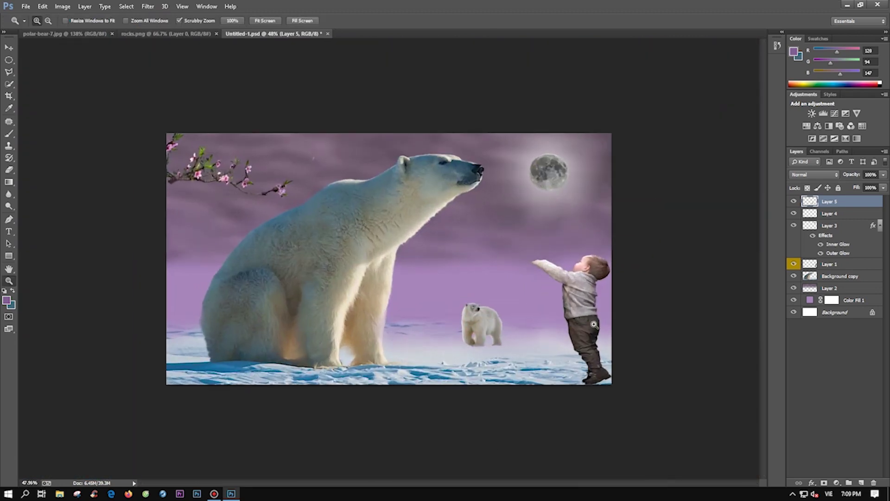
key("ctrl+w")
left_click_drag(542, 294, 457, 373)
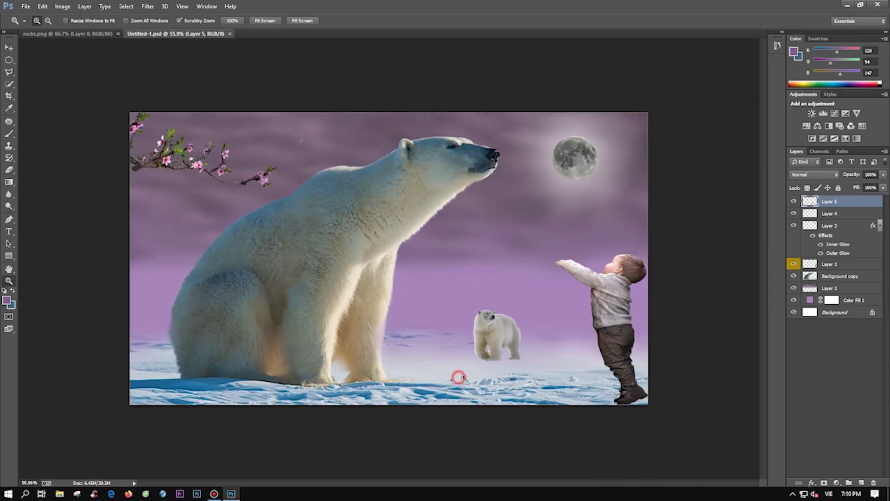
left_click(70, 33)
- Bring the rock into the composite, flipped horizontally and enlarged beneath the boy
key("v")
mouse_move(325, 348)
left_mouse_down()
mouse_move(498, 255)
mouse_move(564, 292)
left_mouse_up()
key("ctrl+t")
left_click_drag(445, 271, 709, 271)
left_click_drag(626, 269, 591, 345)
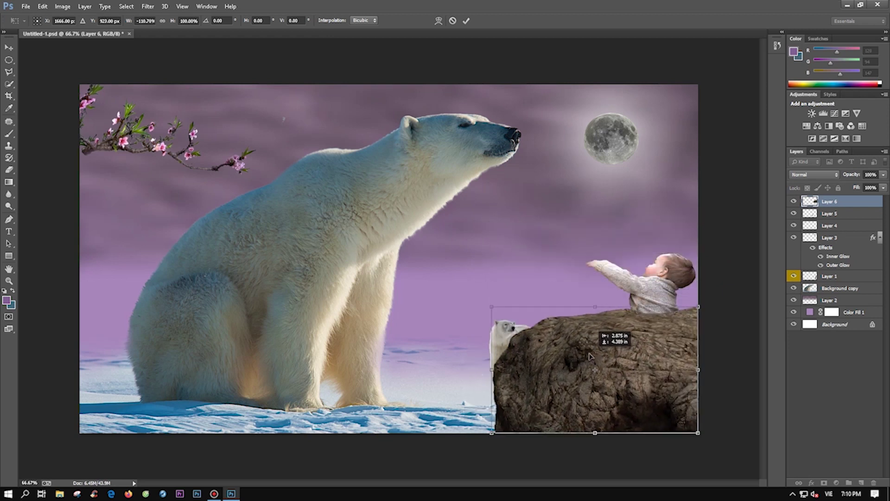
left_click_drag(599, 297, 609, 271)
key("Return")
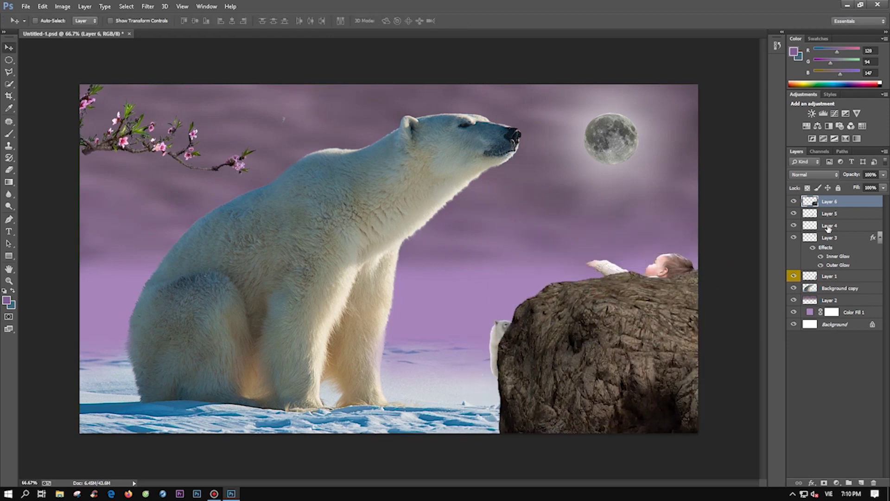
- Move the boy's layer above the rock and scale him to stand on top
left_click_drag(834, 216, 830, 199)
left_click_drag(612, 297, 573, 181)
key("ctrl+t")
mouse_move(649, 334)
left_mouse_down()
mouse_move(625, 307)
mouse_move(650, 280)
left_mouse_up()
key("Return")
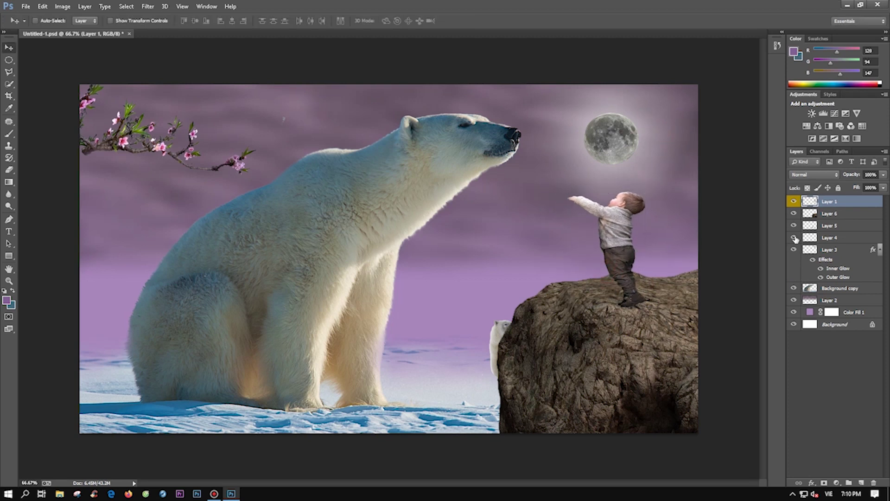
- Colour-label Layers 4 and 5 (red), and move the small bear left onto the snow
double_click(830, 237)
right_click(854, 240)
left_click(729, 415)
left_click(841, 226)
right_click(842, 226)
left_click(733, 385)
left_click_drag(491, 363, 426, 370)
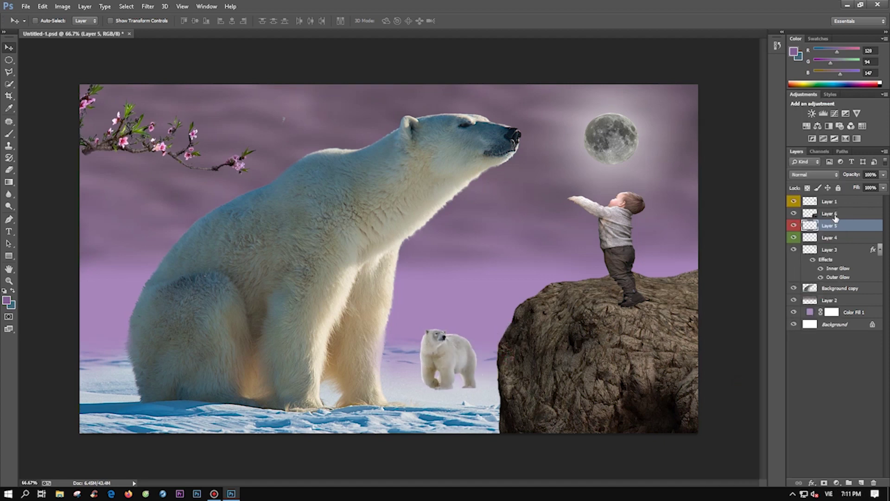
- Shift the boy slightly left on the rock with a small rotation
left_click(830, 201)
key("ctrl+t")
left_click_drag(569, 253, 555, 248)
left_click_drag(646, 291, 640, 297)
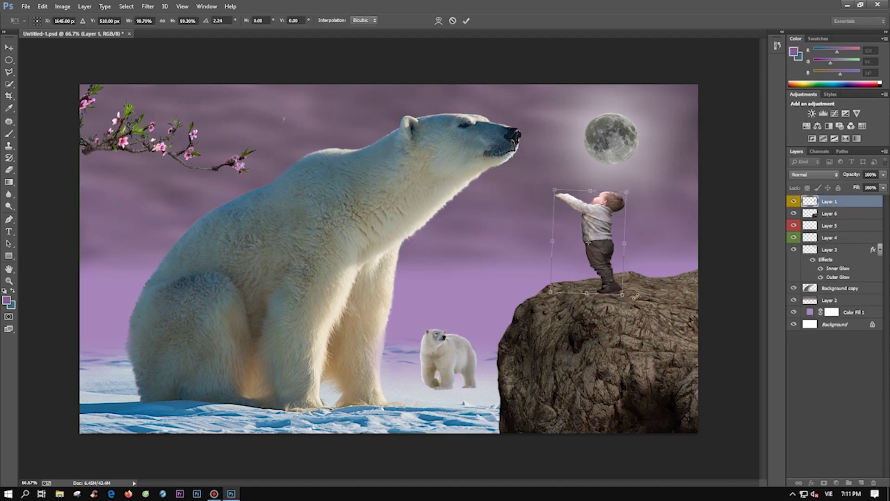
key("Return")
- Duplicate the boy's layer and flip the copy upside down below him
key("ctrl+j")
key("ctrl+t")
left_click_drag(599, 241, 603, 333)
key("Return")
key("ctrl+t")
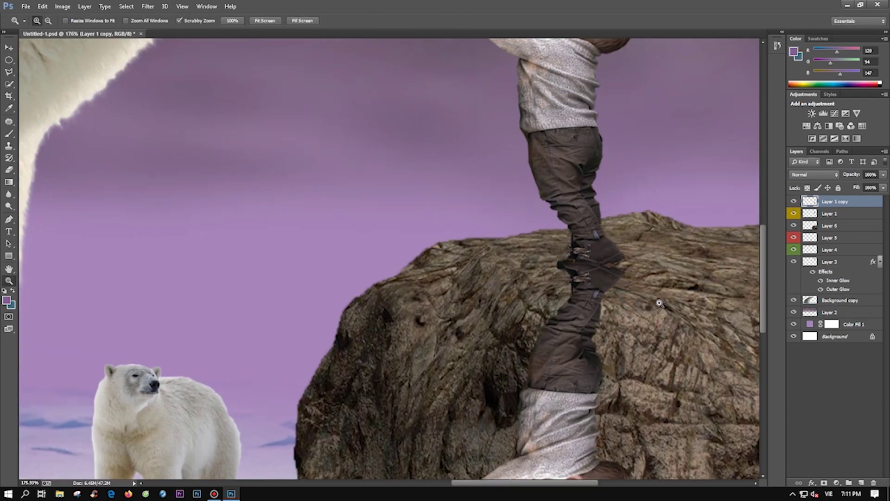
- Warp the flipped boy copy so it bends along the rock
scroll(617, 311, "up", 5)
left_click_drag(632, 258, 630, 239)
left_click_drag(569, 258, 571, 262)
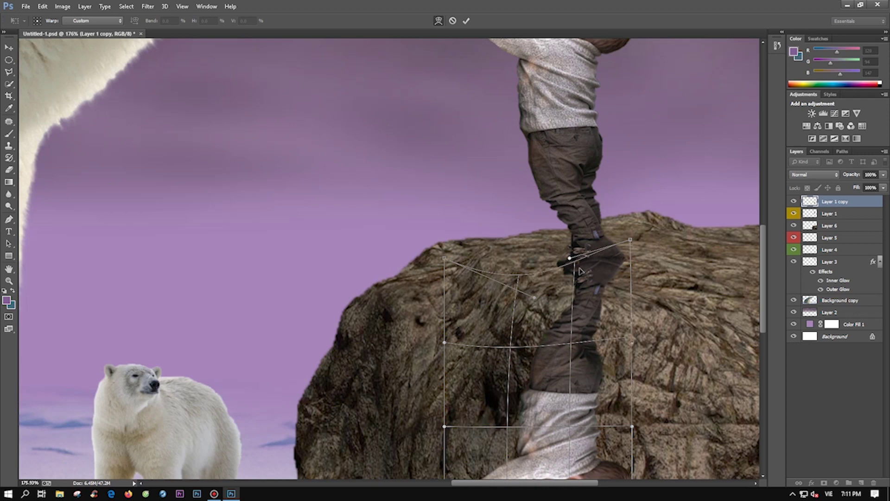
key("Return")
- Blacken the reflection copy with Levels, midtones at 0.01
key("z")
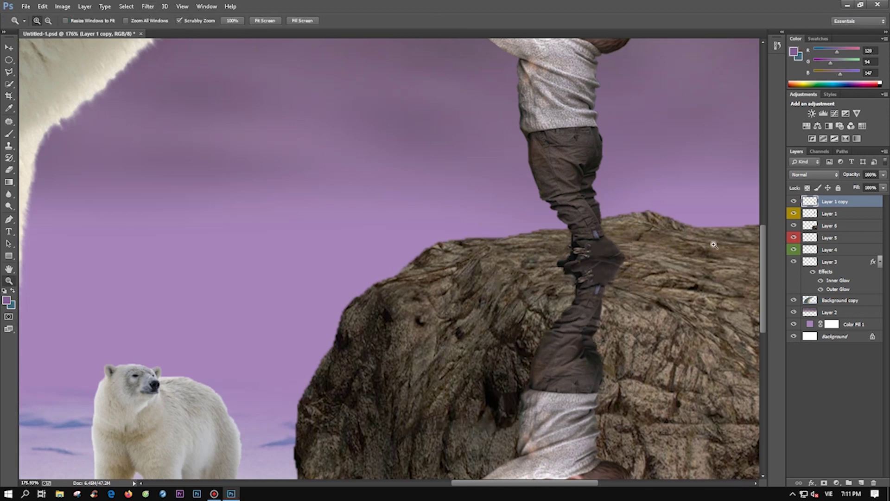
key("ctrl+l")
left_click_drag(682, 246, 622, 246)
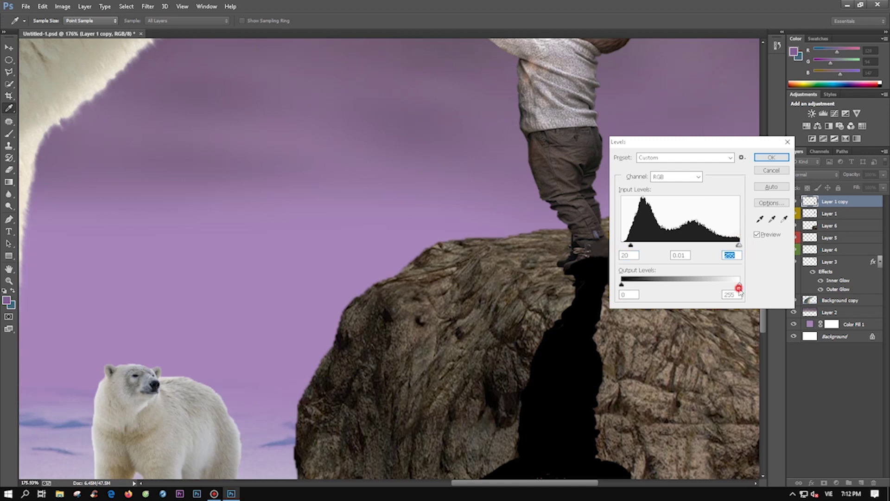
key("Return")
- Gaussian Blur the shadow layer and lower its opacity to 69%
left_click(147, 7)
left_click(296, 155)
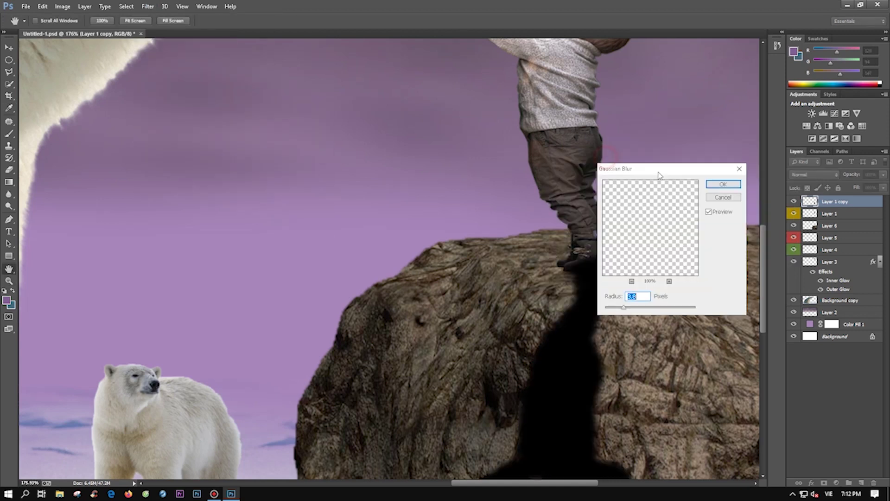
left_click(723, 184)
mouse_move(884, 175)
left_mouse_down()
mouse_move(858, 188)
mouse_move(868, 183)
left_mouse_up()
scroll(622, 260, "up", 5)
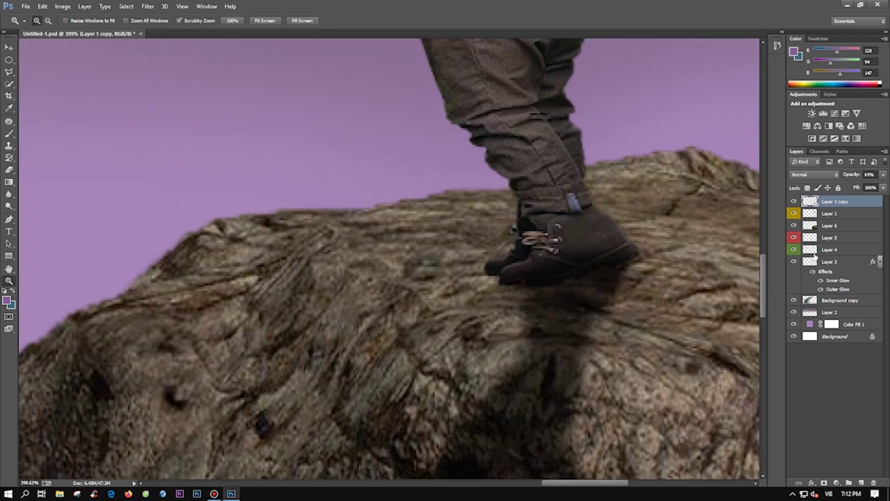
left_click(812, 203, "ctrl")
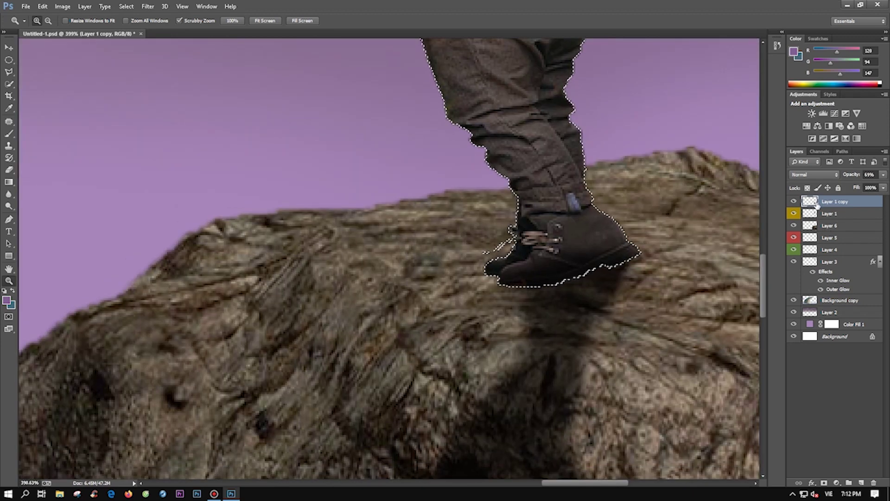
key("ctrl+d")
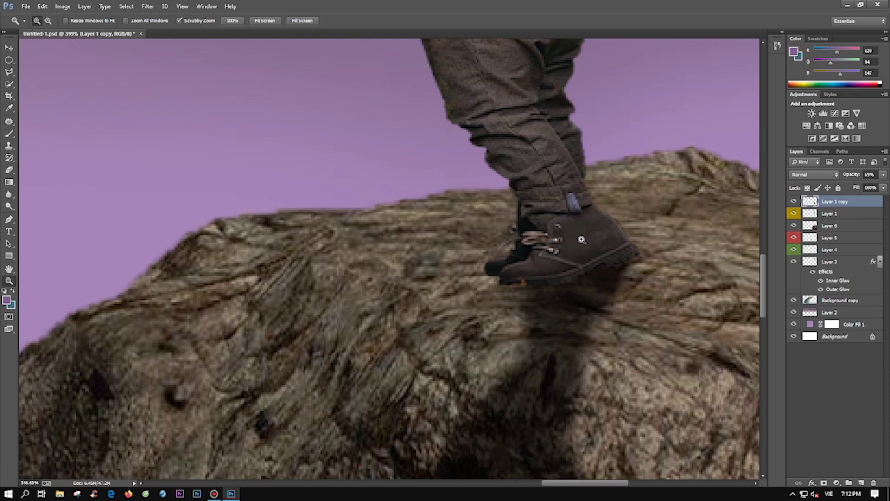
- Scroll around the canvas and zoom in on the moon
scroll(581, 247, "down", 9)
scroll(582, 247, "down", 1)
scroll(593, 259, "down", 2)
scroll(612, 283, "down", 1)
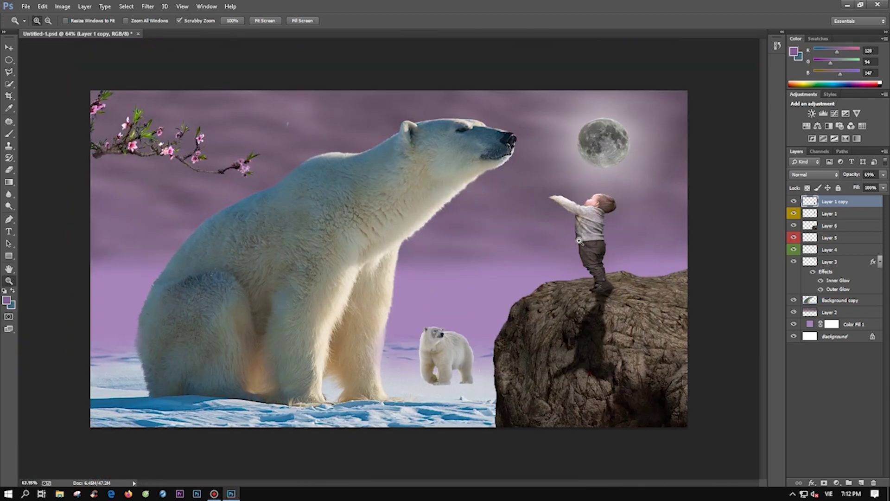
scroll(625, 297, "down", 1)
scroll(562, 294, "up", 2)
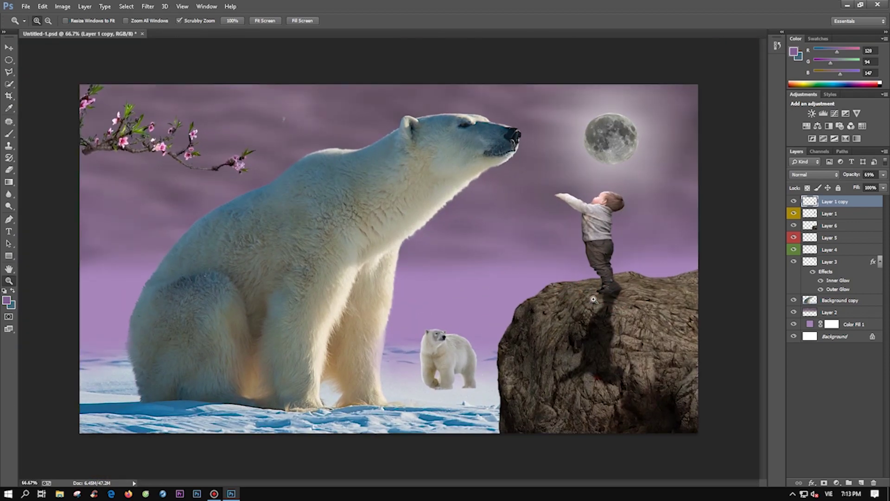
mouse_move(609, 128)
left_mouse_down()
mouse_move(666, 129)
mouse_move(636, 128)
left_mouse_up()
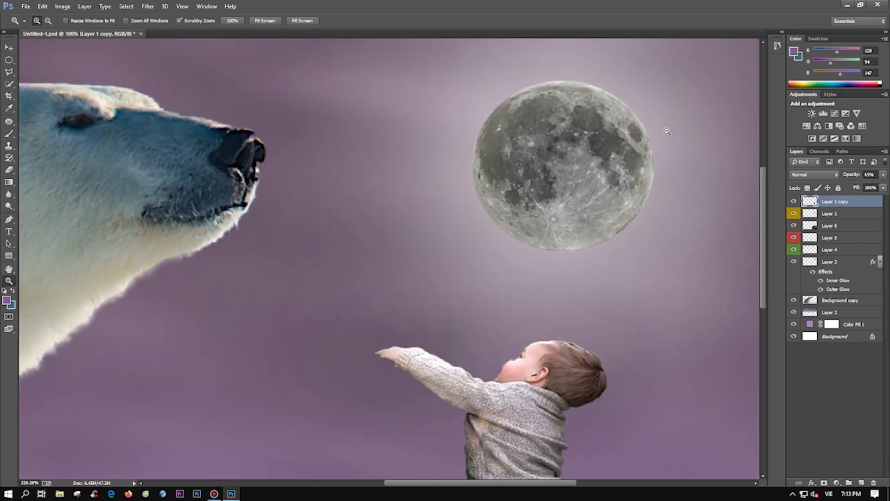
- On Layer 3, clone-stamp over the dark patches on the moon's upper right
left_click(828, 238)
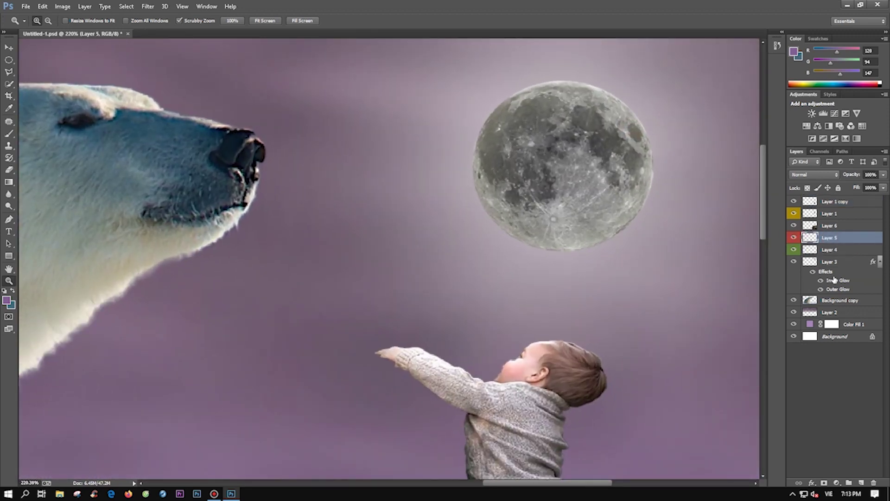
left_click(816, 262)
key("i")
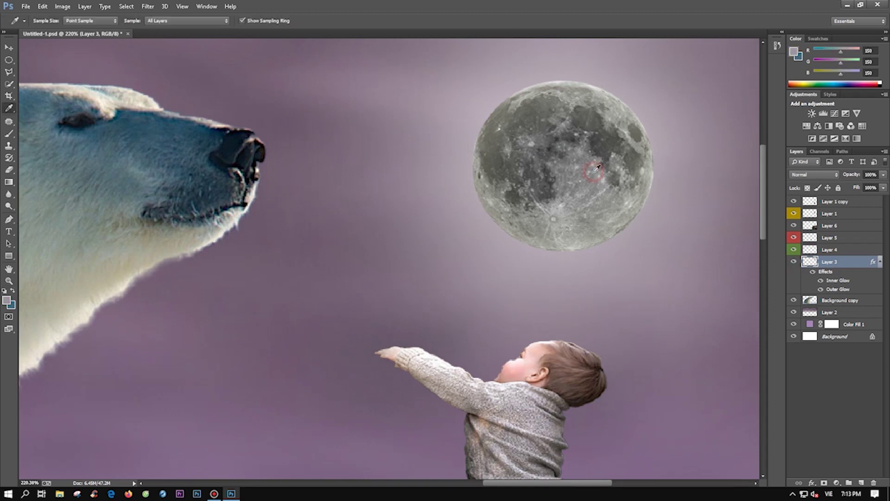
key("s")
right_click(603, 167)
left_click(584, 182)
key("Return")
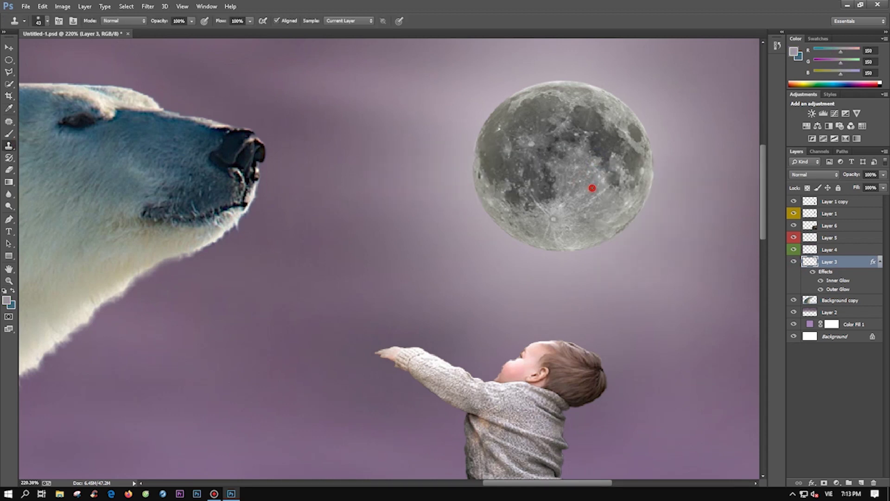
left_click_drag(628, 169, 597, 141)
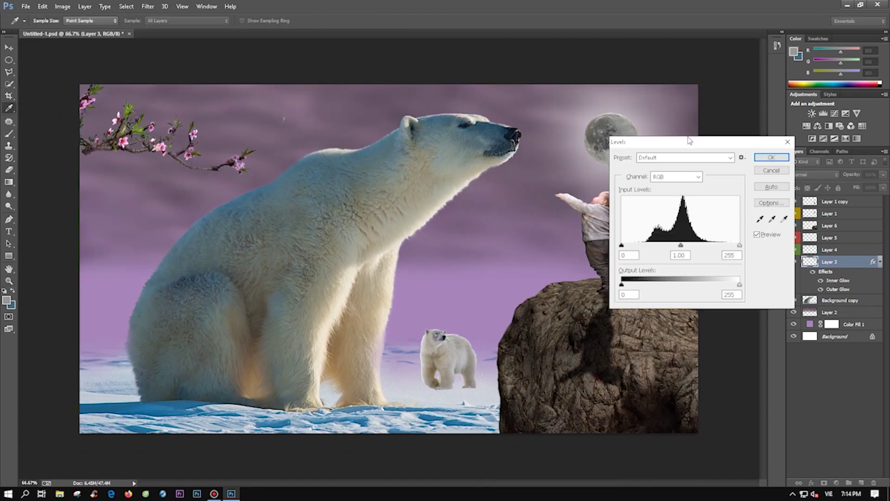
- Brighten the moon with Levels: output black 99, input white 203
left_click_drag(688, 139, 742, 138)
left_click_drag(700, 287, 722, 285)
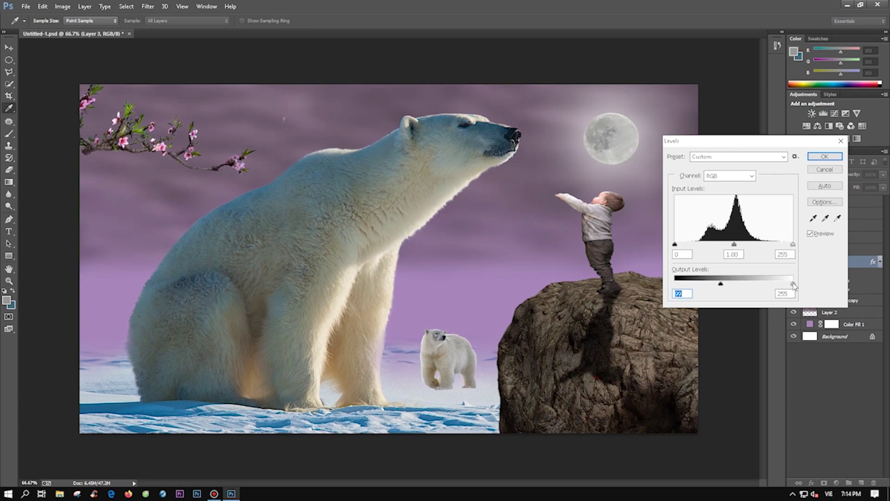
left_click_drag(771, 245, 786, 253)
key("Return")
key("z")
left_click(578, 196, "alt")
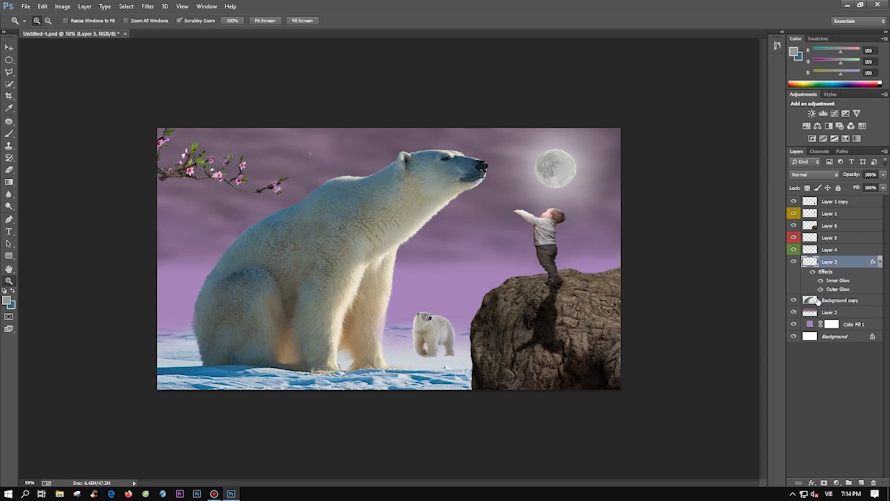
- Add a purple Photo Filter adjustment above Background copy at 77% density
left_click(840, 300)
left_click(837, 483)
left_click(817, 412)
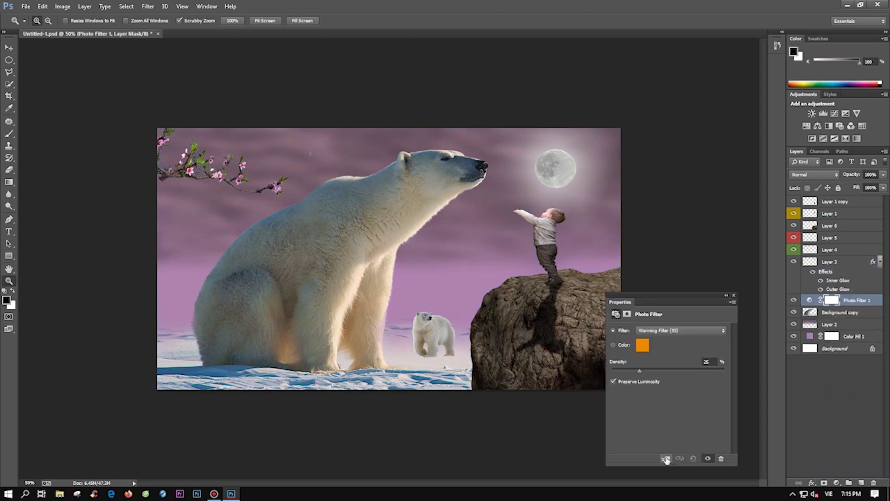
left_click(642, 345)
type("ffffff")
left_click(758, 184)
left_click_drag(758, 185, 758, 173)
left_click_drag(691, 213, 677, 200)
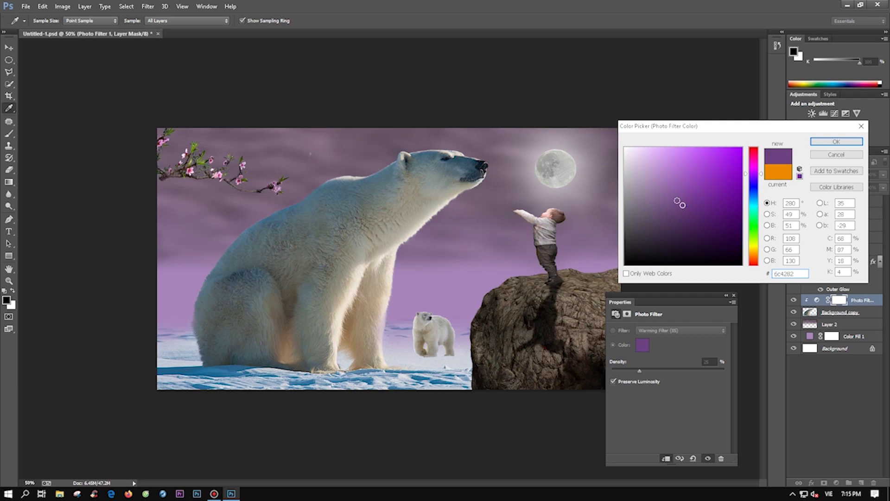
left_click(843, 143)
left_click_drag(639, 371, 665, 371)
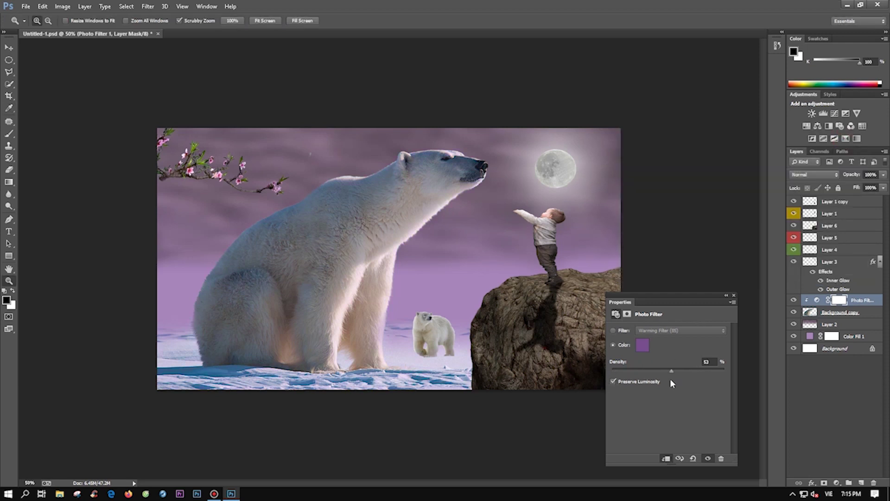
left_click(733, 297)
left_click(828, 239)
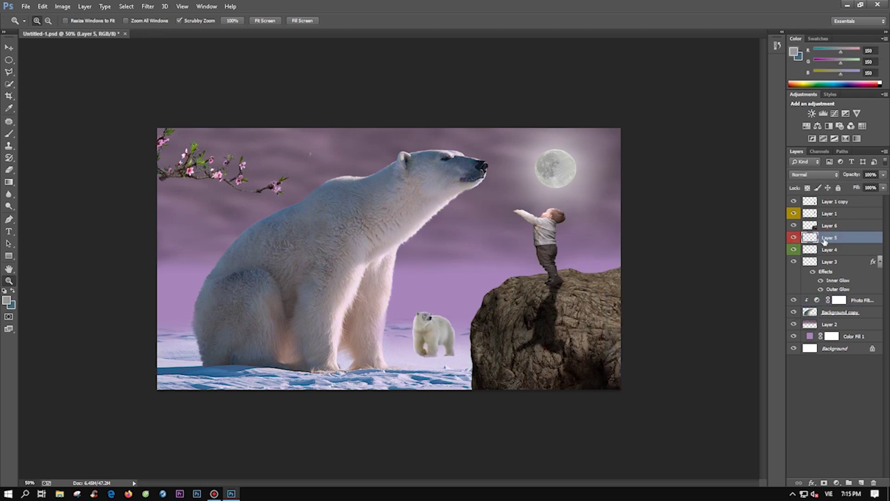
- Add a purple Photo Filter clipped to Layer 5 at 46% density
left_click(837, 483)
left_click(830, 413)
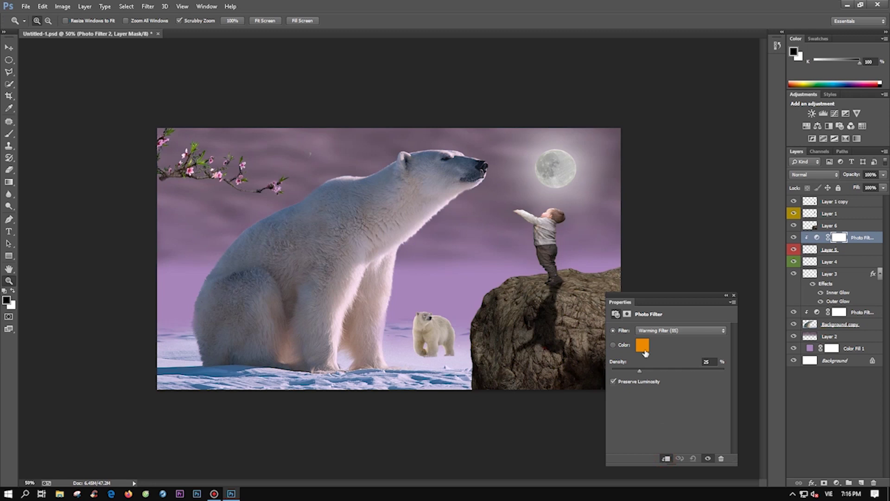
left_click(643, 345)
left_click(753, 179)
left_click(681, 201)
left_click(837, 142)
left_click_drag(639, 371, 663, 370)
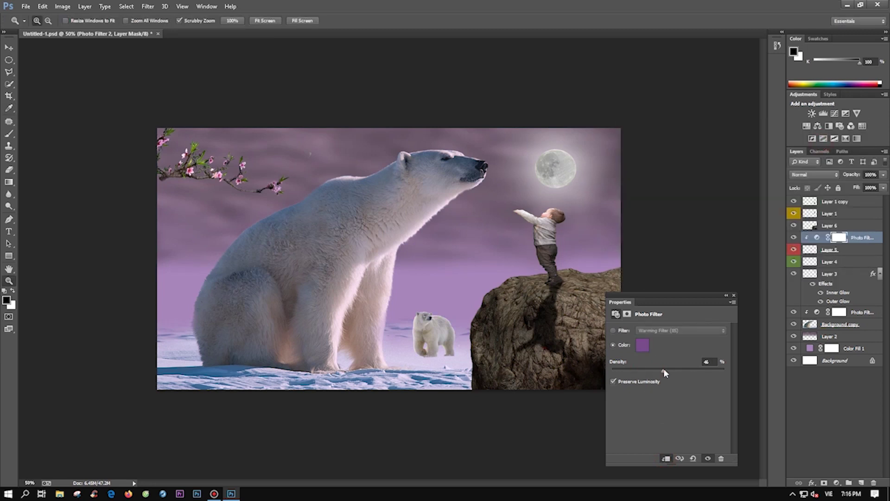
left_click(734, 295)
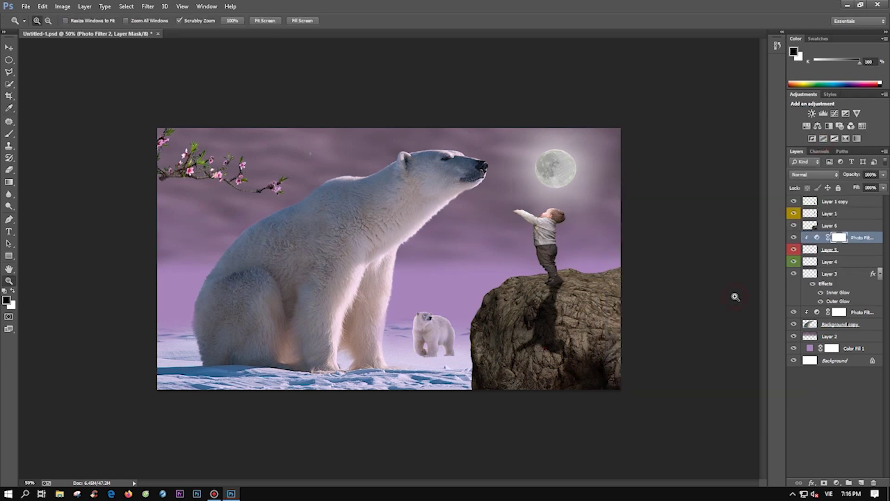
- Zoom in around the rock and toggle the shadow layer to compare, then select Layer 1
left_click(822, 226)
left_click_drag(745, 251, 569, 294)
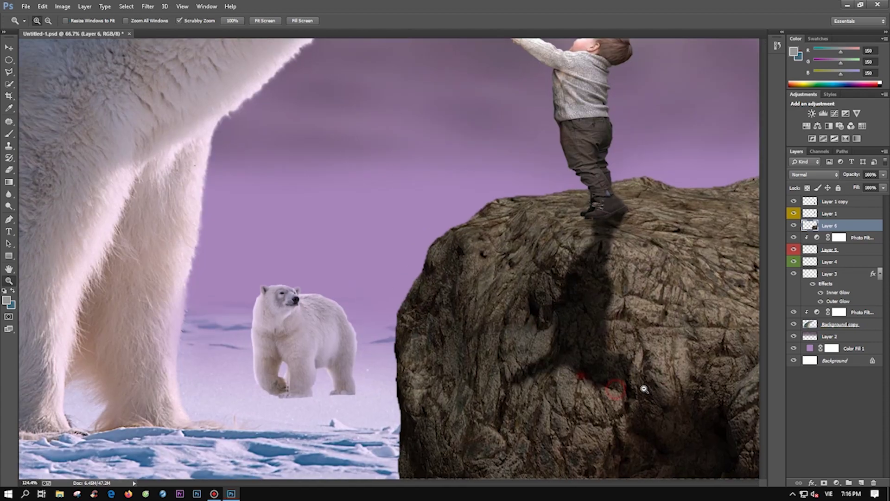
left_click_drag(589, 366, 637, 391)
key("ctrl+0")
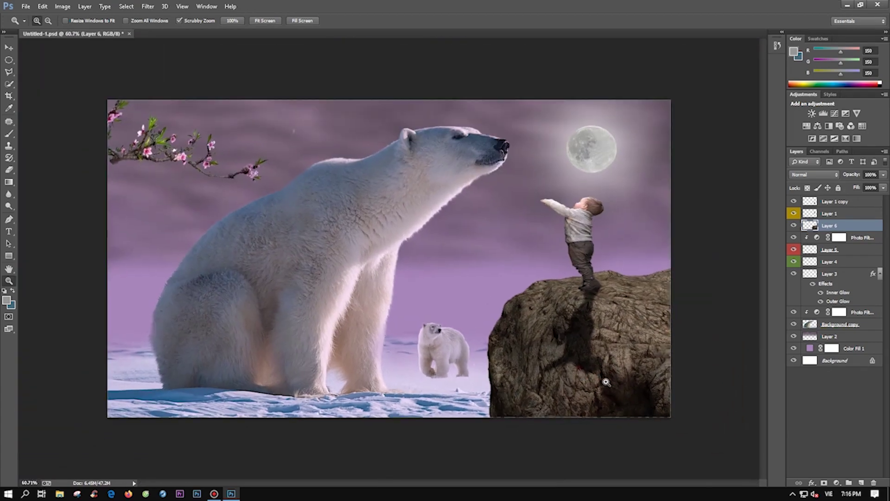
key("s")
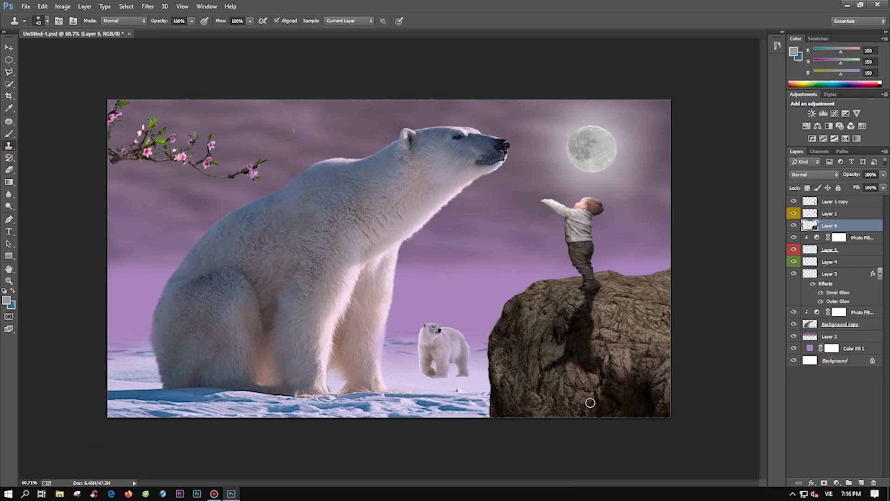
left_click(794, 201)
left_click(834, 201)
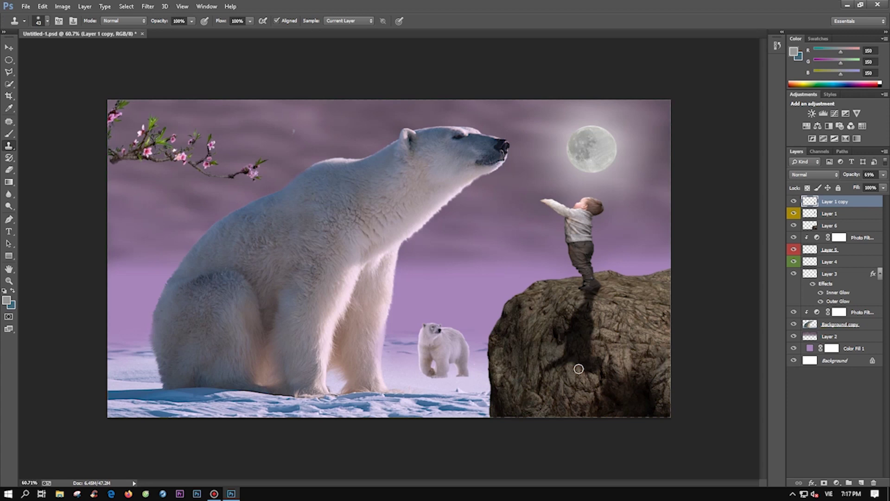
left_click(829, 213)
double_click(830, 213)
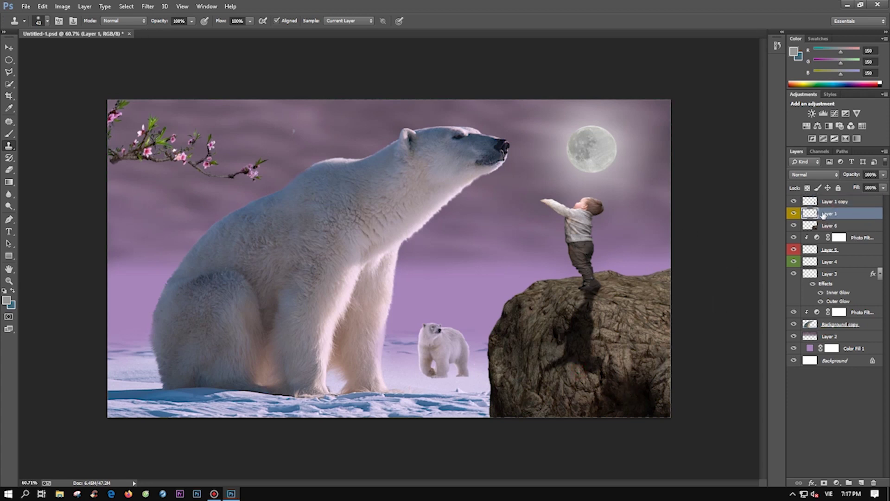
- Add a lighter purple Photo Filter clipped to Layer 1 and adjust its density
left_click(837, 483)
left_click(819, 423)
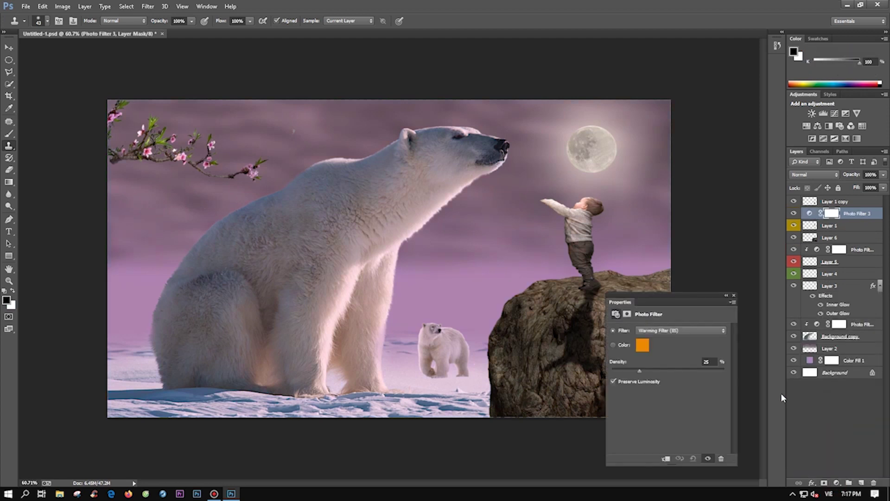
left_click(642, 344)
left_click(753, 175)
left_click(675, 199)
key("Return")
left_click_drag(640, 370, 655, 374)
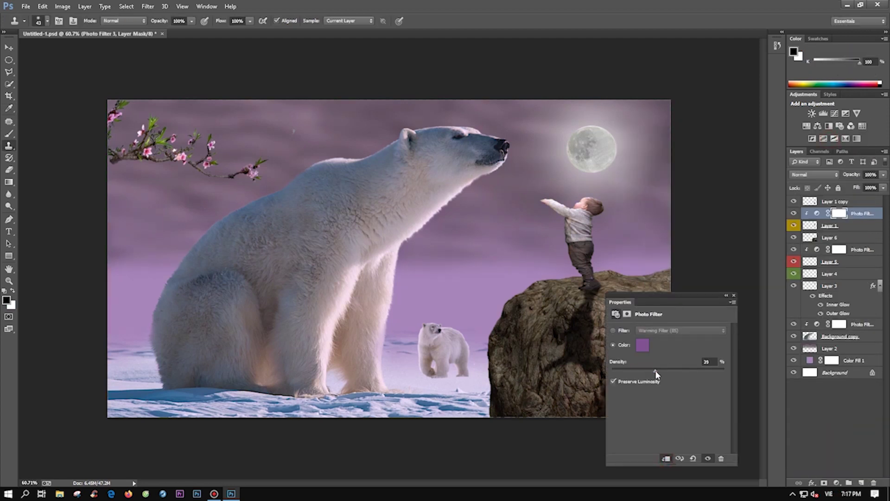
left_click(734, 296)
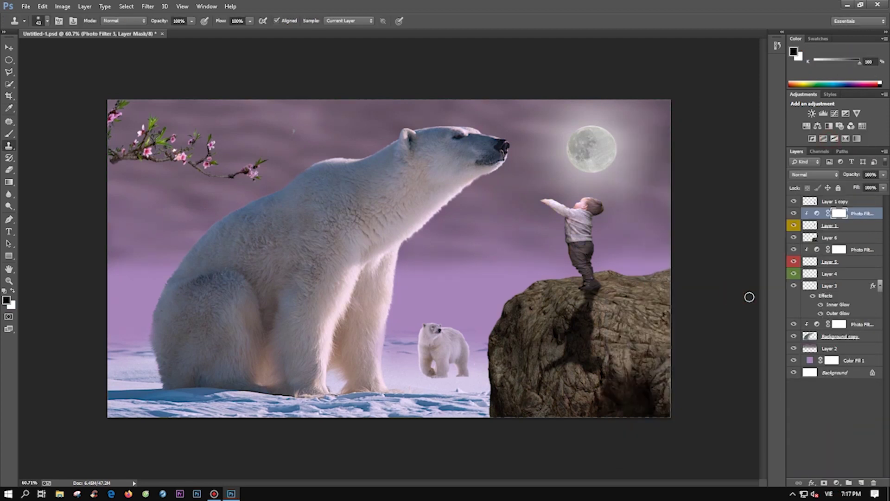
- Try recolouring Photo Filter 4, then delete and undo the extra adjustment layers
left_click(834, 237)
left_click(667, 267)
left_click(754, 173)
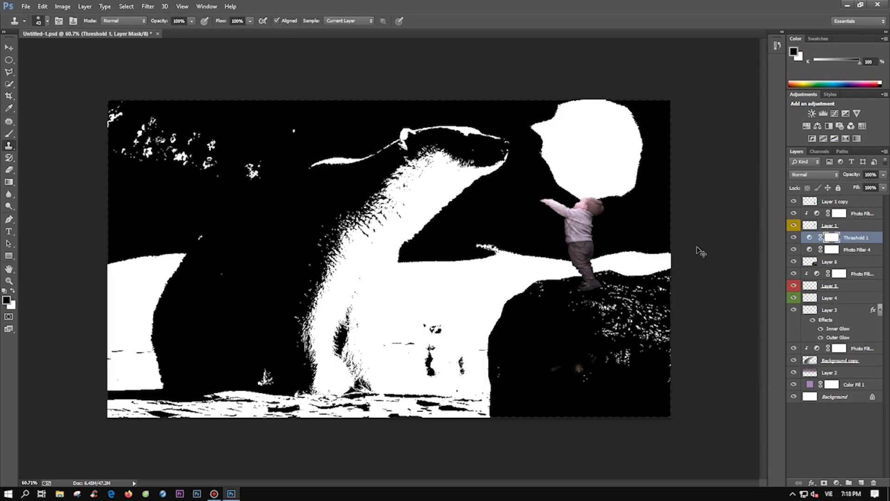
key("Delete")
key("ctrl+z")
key("Delete")
key("Delete")
- On Layer 6, add a Photo Filter with colour 9600ec and remove the posterize adjustment
left_click(824, 238)
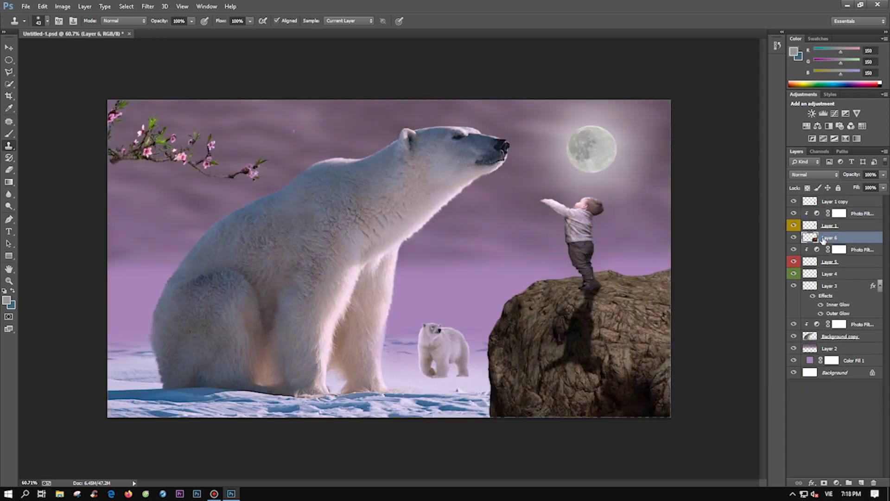
left_click(836, 482)
left_click(825, 399)
left_click(682, 263)
type("9600ec")
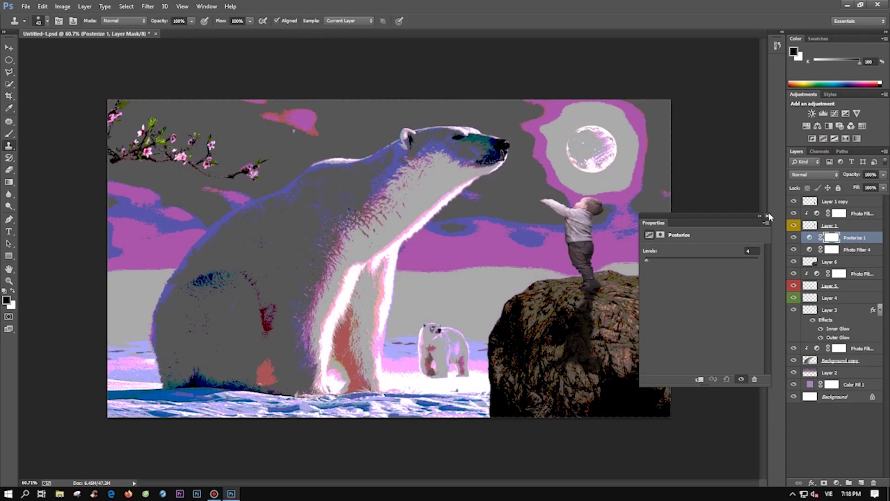
left_click(769, 217)
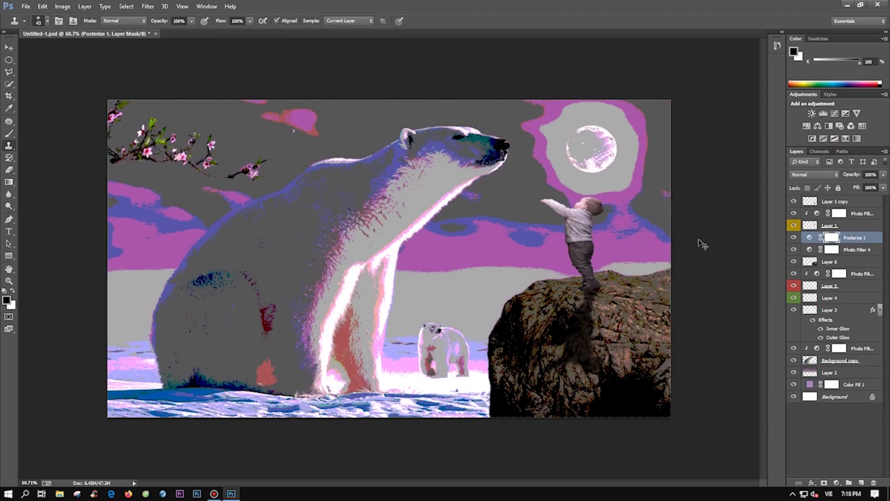
key("Delete")
- Raise the 9600ec filter's density and clip it to the layer below with Alt+Ctrl+G
left_click(648, 229)
double_click(810, 238)
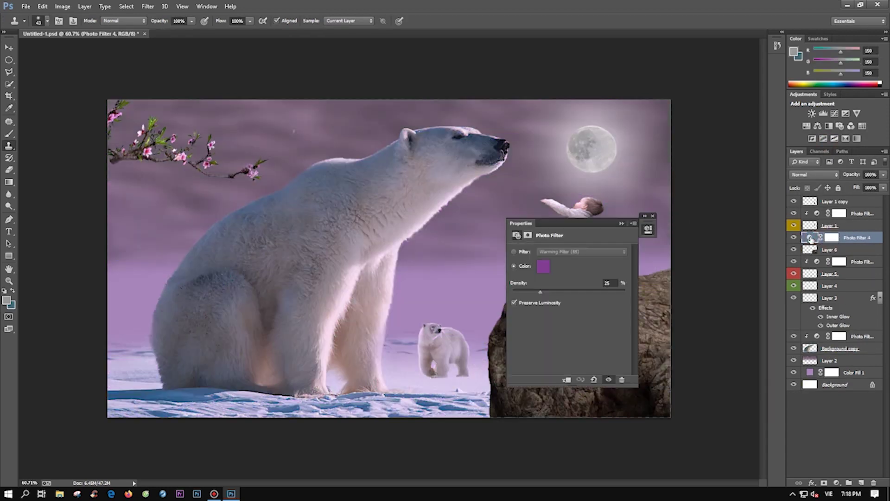
left_click_drag(596, 294, 607, 294)
key("ctrl+alt+g")
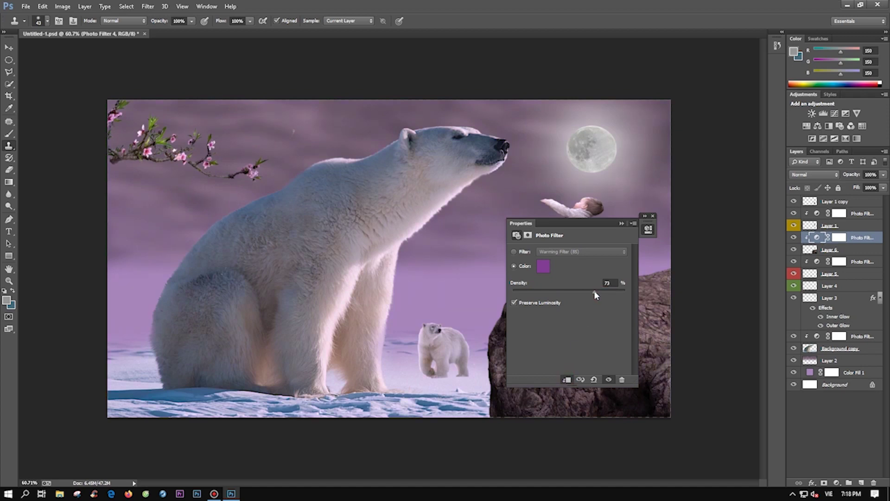
left_click(648, 228)
key("z")
left_click_drag(294, 216, 306, 211)
left_click(809, 285)
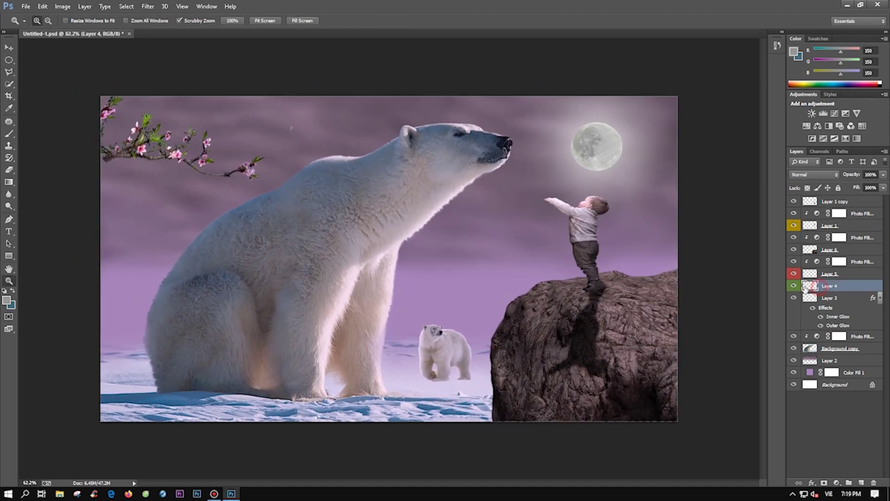
- Zoom in on the flowering branch and rotate it with Free Transform
left_click_drag(250, 177, 372, 211)
key("ctrl+t")
left_click_drag(434, 213, 418, 278)
key("Return")
- Push the branch's shape with the Liquify filter
left_click(147, 6)
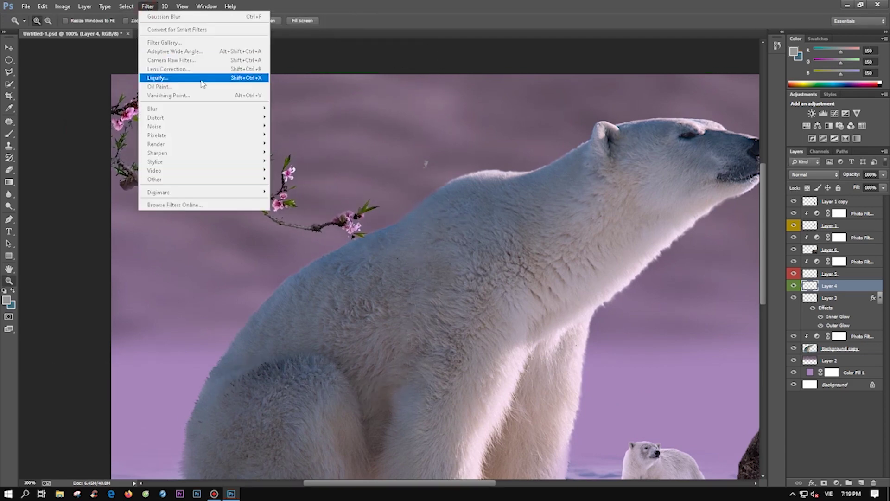
left_click(203, 80)
left_click_drag(835, 83, 794, 93)
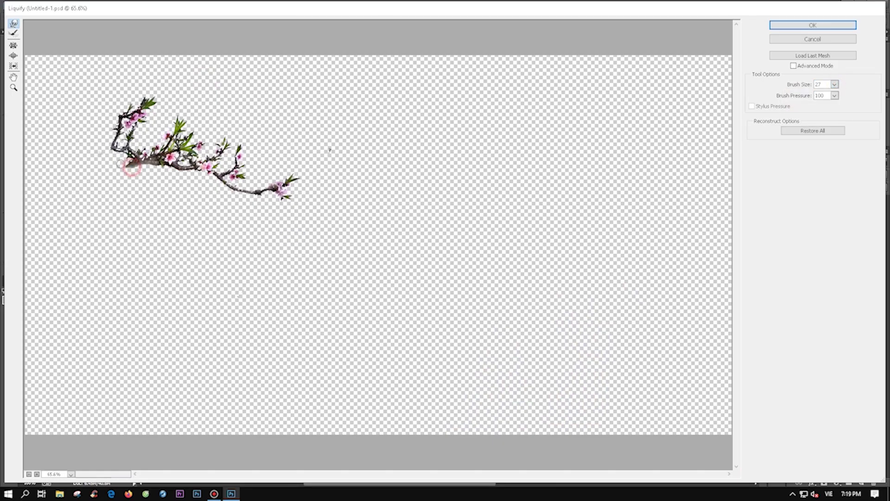
key("Return")
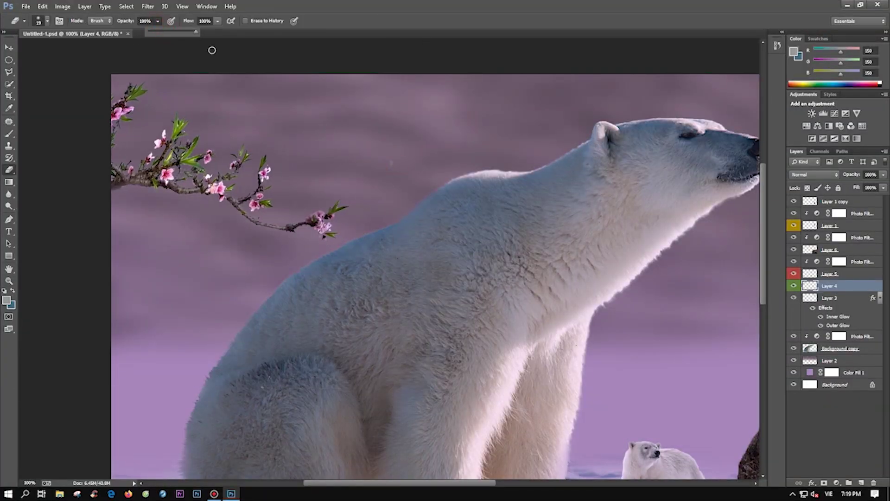
left_click_drag(392, 160, 320, 163)
- Darken the branch's midtones and highlights with Levels
key("ctrl+l")
left_click_drag(734, 245, 739, 245)
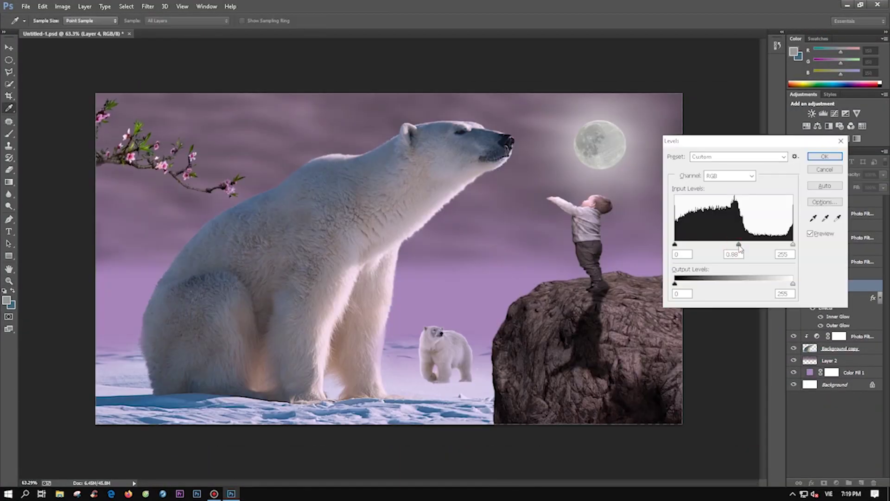
left_click_drag(793, 284, 765, 284)
left_click(824, 158)
- Add a new layer clipped to the branch and set a Normal-mode brush with sky purple
key("b")
left_click(217, 161, "alt")
left_click(862, 484)
right_click(834, 286)
left_click(742, 265)
right_click(244, 137)
left_click_drag(198, 32, 196, 29)
left_click(116, 20)
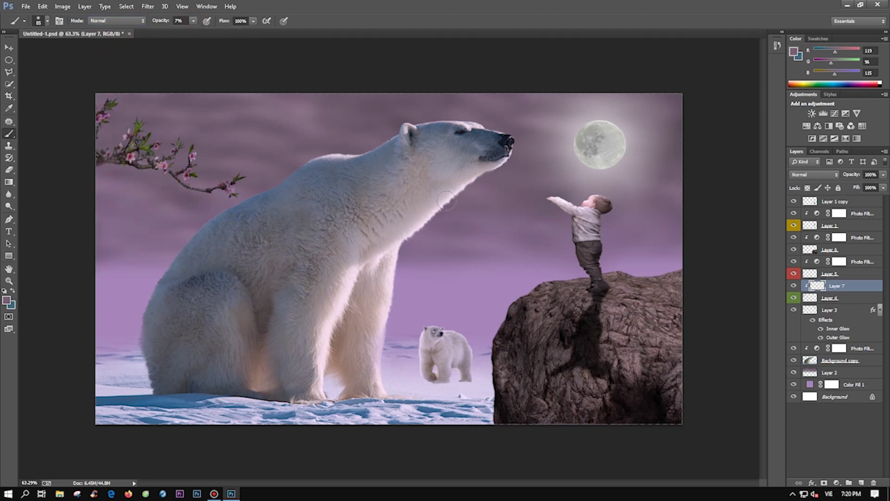
- Merge the painted layer into the branch, then shrink it into the top-left corner
key("z")
left_click_drag(446, 200, 395, 207)
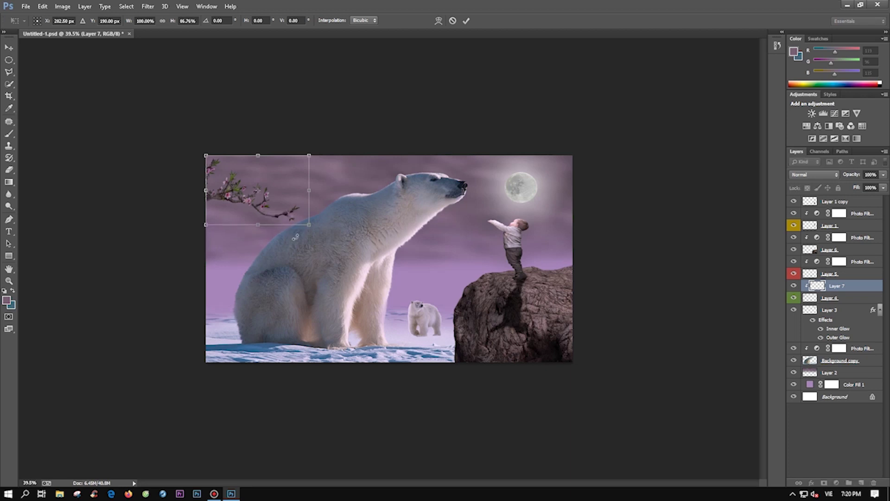
key("ctrl+e")
key("ctrl+t")
left_click_drag(226, 139, 225, 150)
left_click_drag(228, 278, 227, 264)
left_click_drag(318, 207, 302, 206)
left_click_drag(244, 160, 244, 142)
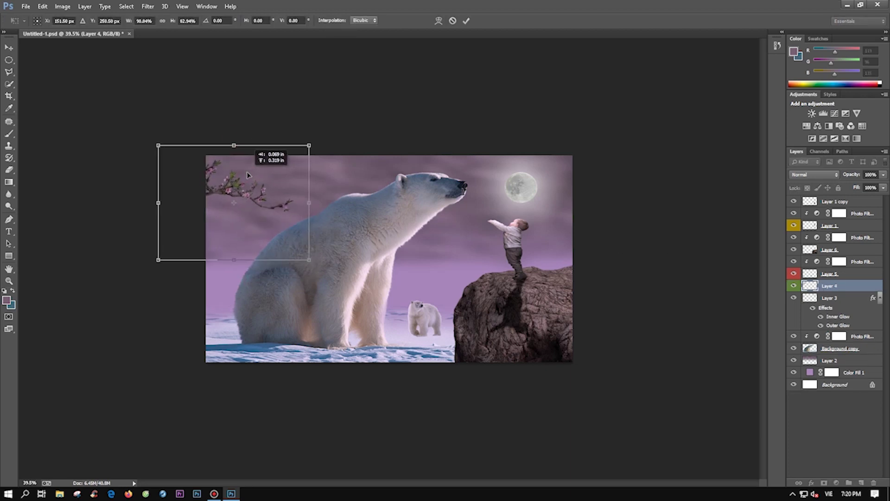
key("Return")
- Select the moon's Layer 3 and sample the pale colour beside the moon
mouse_move(519, 218)
left_mouse_down()
mouse_move(530, 218)
mouse_move(500, 255)
left_mouse_up()
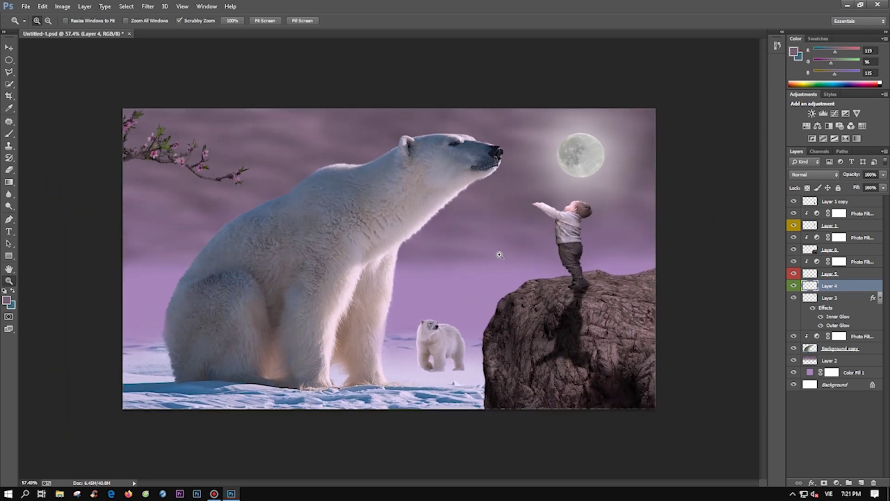
key("ctrl+minus")
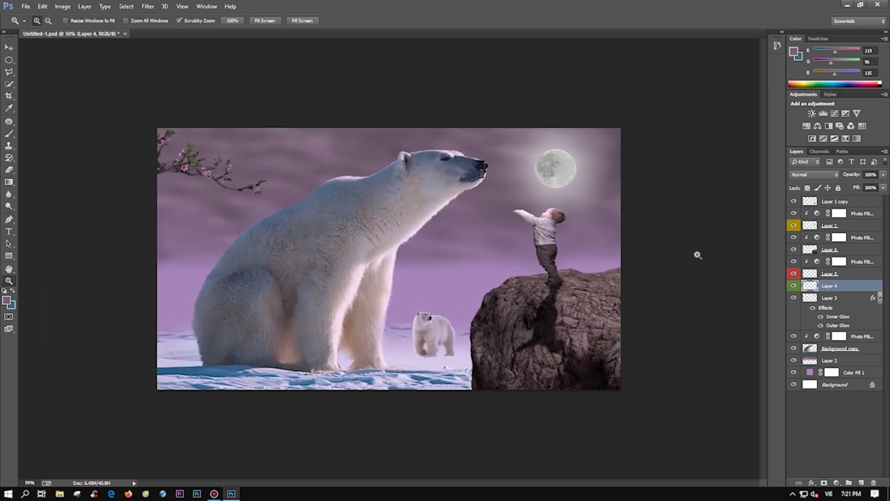
left_click(830, 202)
left_click(801, 298)
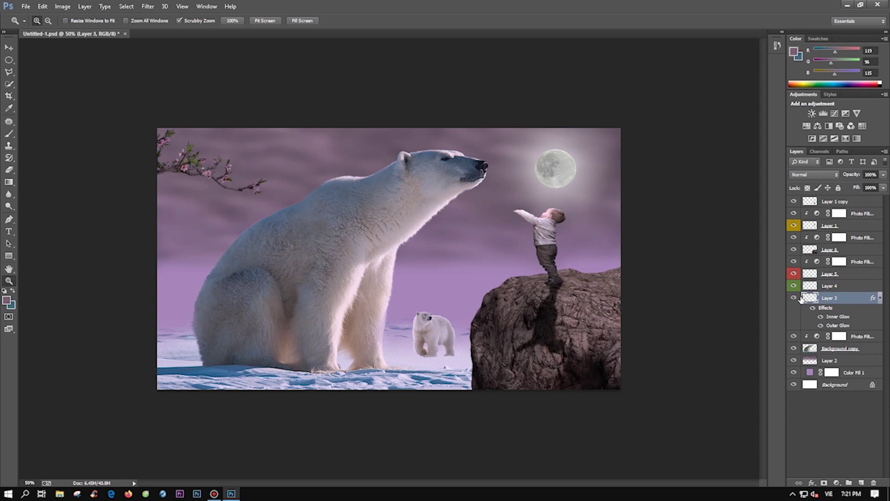
key("b")
left_click(579, 181, "alt")
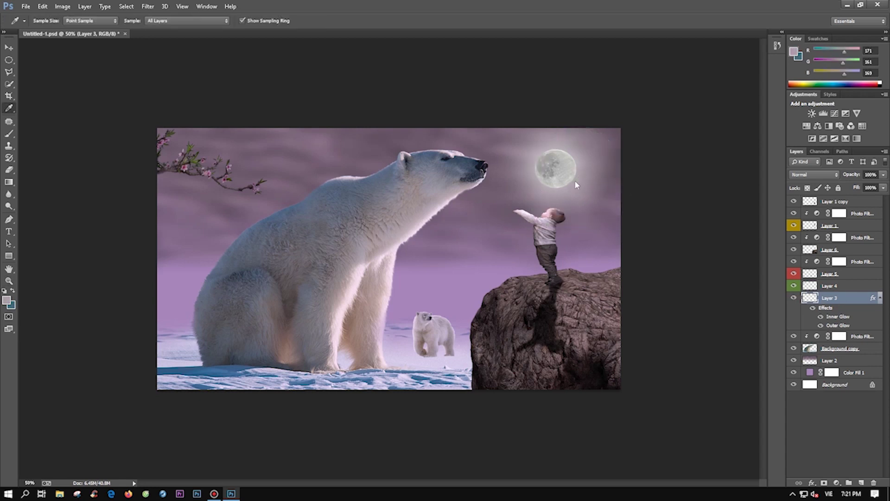
- On a new layer, paint a soft glow near the moon with a large brush
left_click(862, 482)
right_click(660, 197)
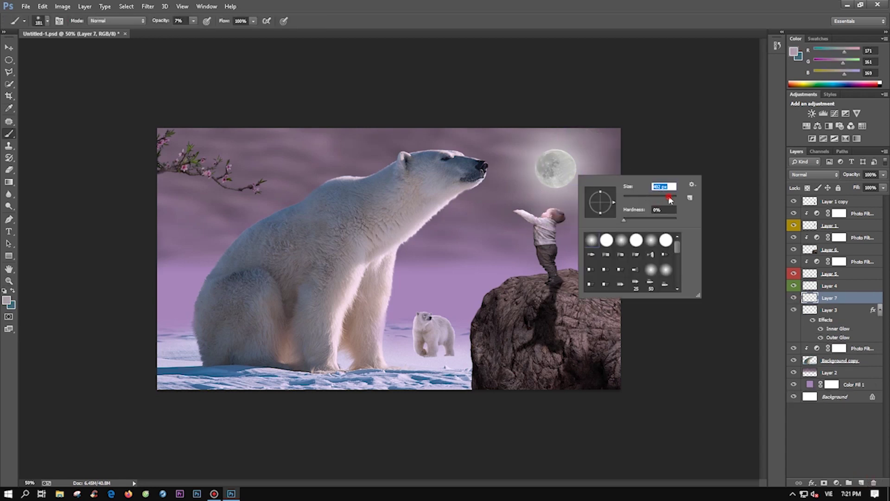
key("Return")
left_click_drag(493, 189, 513, 213)
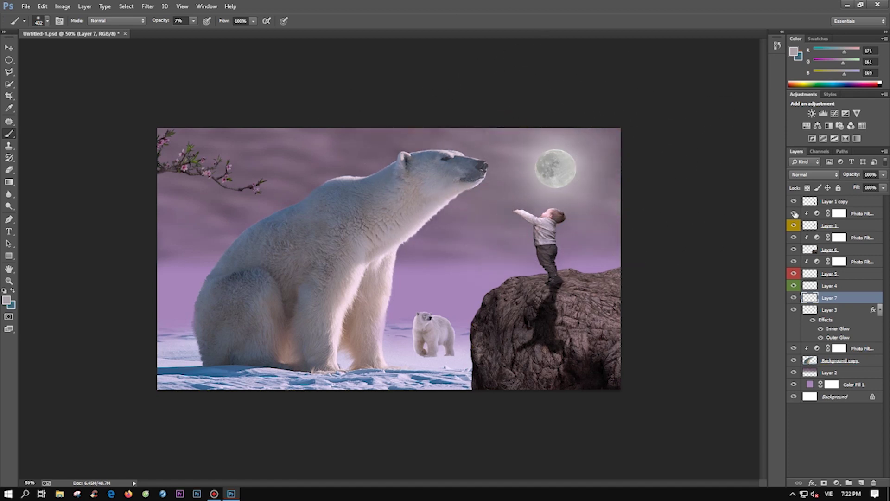
- Add a top layer and set a black brush in Color Burn mode
left_click(834, 202)
left_click(861, 482)
left_click(117, 20)
left_click(107, 84)
key("d")
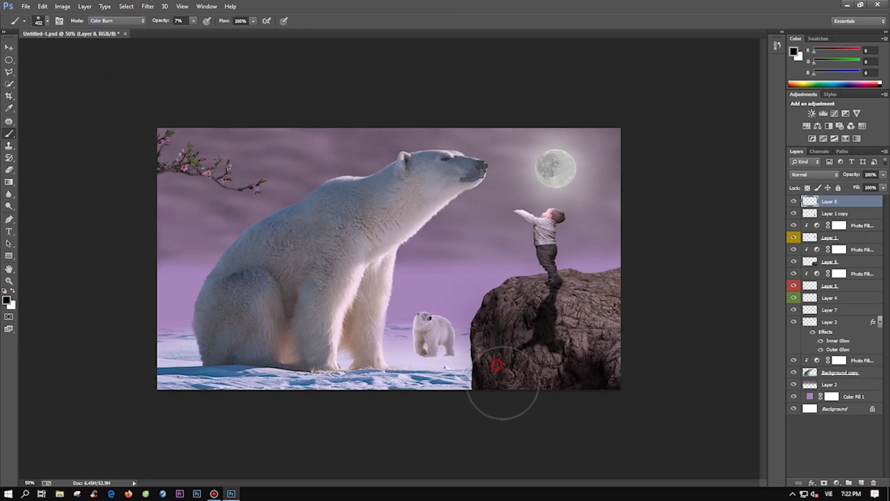
- Burn in darker shading on the rock's shadow
key("z")
left_click(602, 352)
left_click_drag(408, 281, 429, 280)
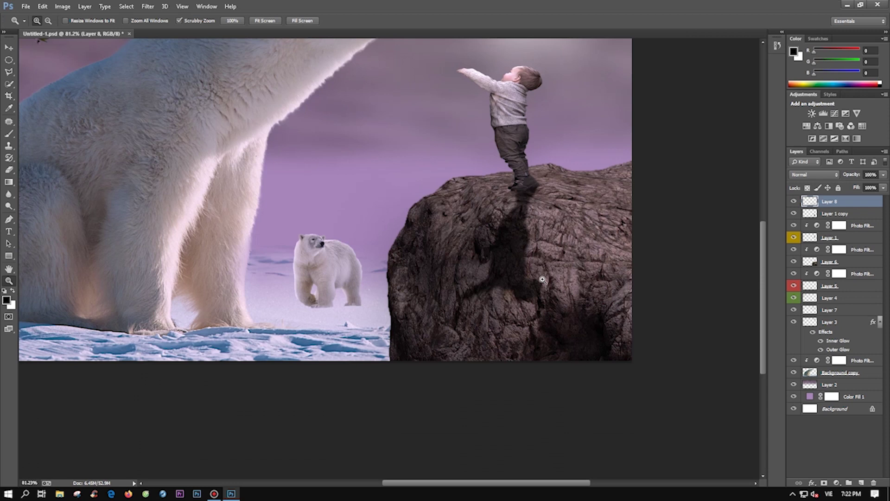
key("b")
scroll(482, 323, "up", 2)
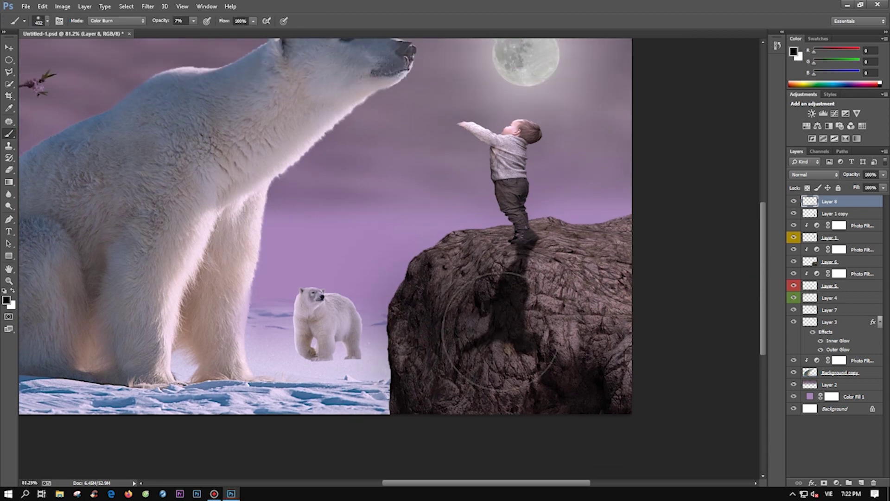
mouse_move(508, 359)
left_mouse_down()
mouse_move(482, 392)
mouse_move(532, 341)
mouse_move(616, 378)
mouse_move(553, 319)
mouse_move(426, 338)
mouse_move(537, 358)
left_mouse_up()
- Burn the cub and the snow beneath it, undoing a stray patch on the big bear
key("z")
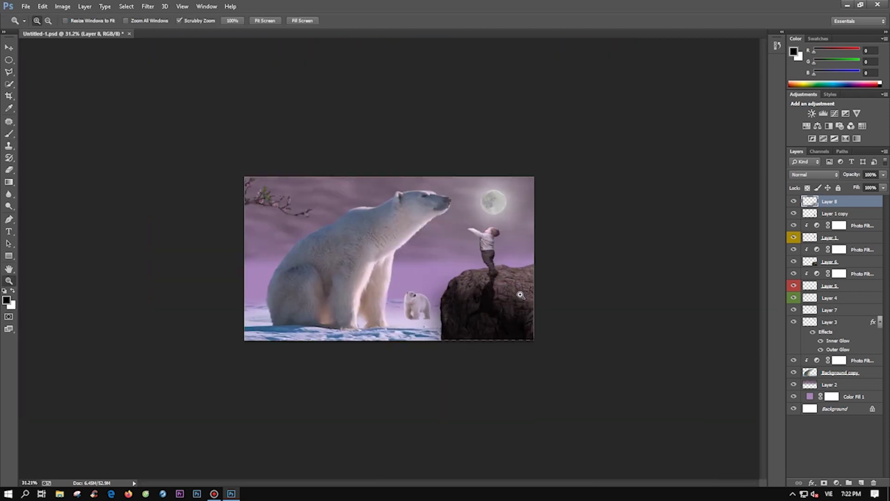
left_click_drag(557, 296, 533, 295)
key("b")
mouse_move(243, 408)
left_mouse_down()
mouse_move(229, 308)
mouse_move(340, 263)
mouse_move(360, 338)
mouse_move(341, 209)
mouse_move(236, 292)
left_mouse_up()
key("ctrl+z")
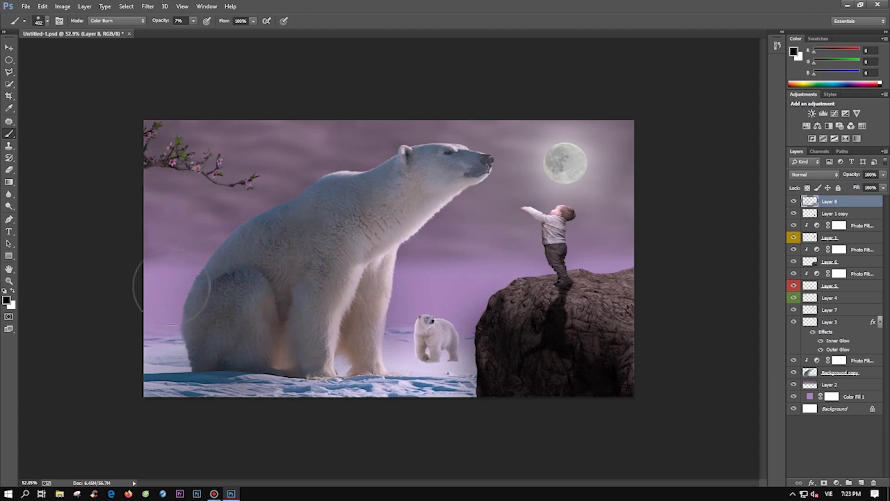
scroll(431, 391, "up", 2)
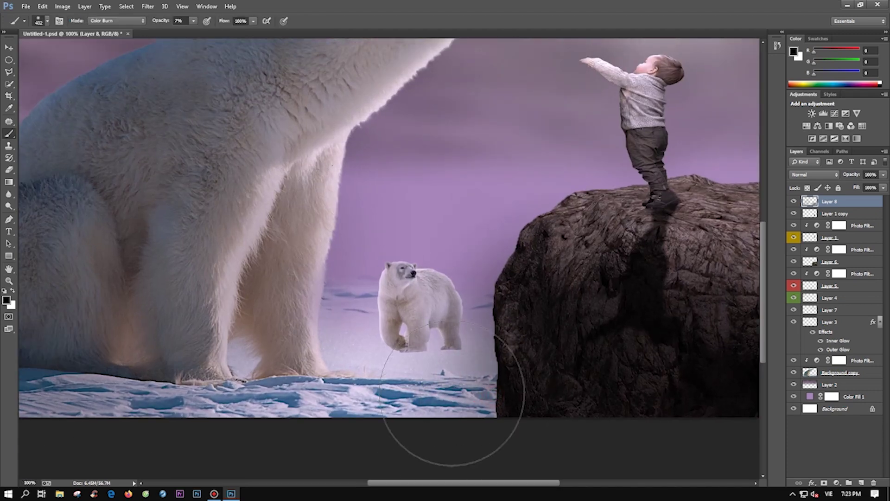
right_click(430, 312)
mouse_move(390, 275)
left_mouse_down()
mouse_move(431, 287)
mouse_move(407, 328)
mouse_move(417, 353)
mouse_move(393, 359)
left_mouse_up()
- Pick a new purple for the background Color Fill
key("z")
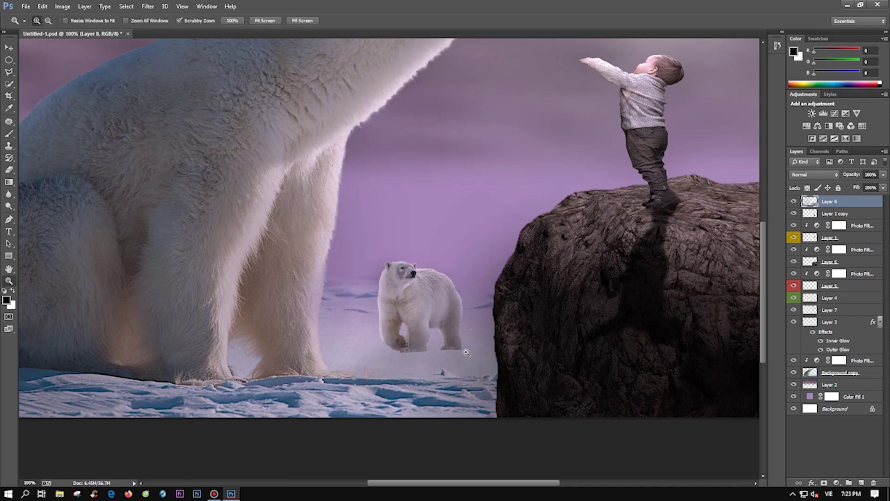
scroll(464, 228, "down", 2)
left_click_drag(481, 226, 464, 270)
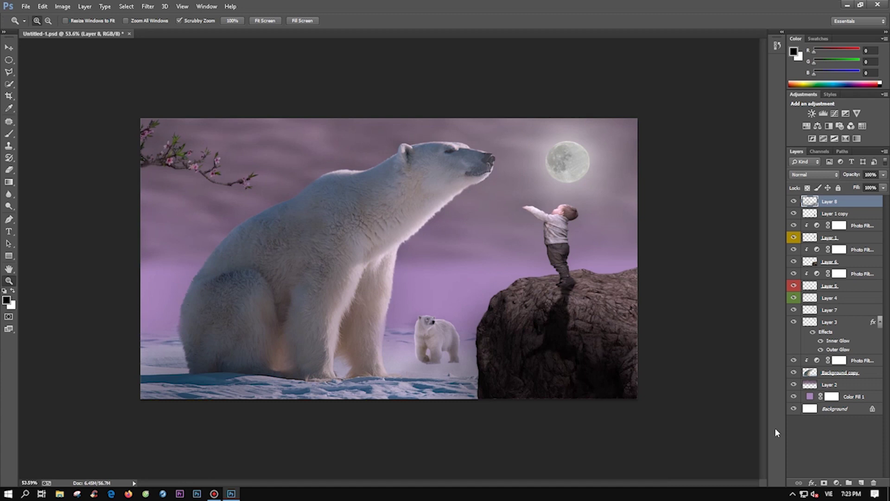
double_click(809, 397)
left_click(678, 181)
- Lighten and soften the background fill purple and confirm it
mouse_move(678, 180)
left_mouse_down()
mouse_move(668, 198)
mouse_move(649, 178)
left_mouse_up()
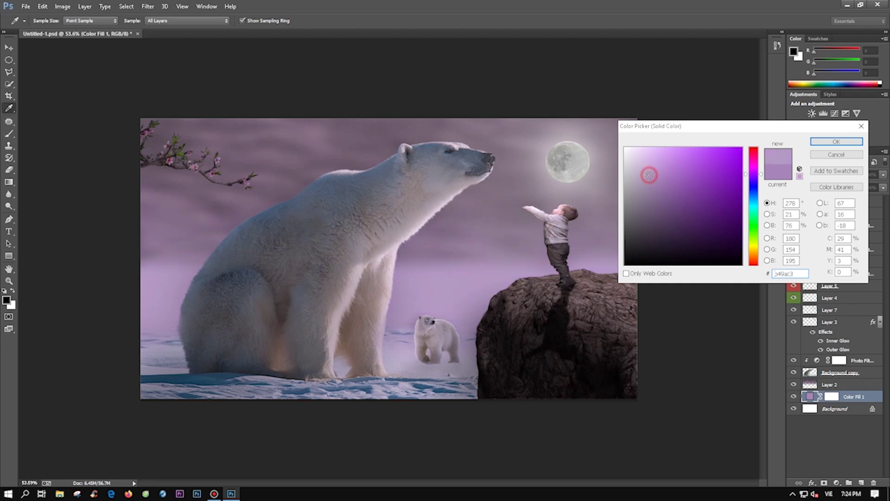
key("Return")
key("z")
left_click_drag(601, 166, 613, 166)
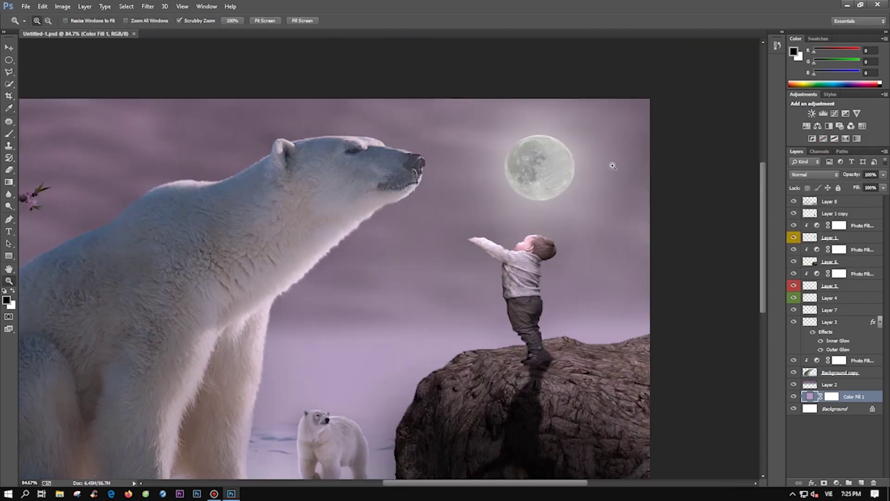
- Transform the moon on Layer 3 into a circle, enlarged and moved higher right
key("v")
left_click(553, 175)
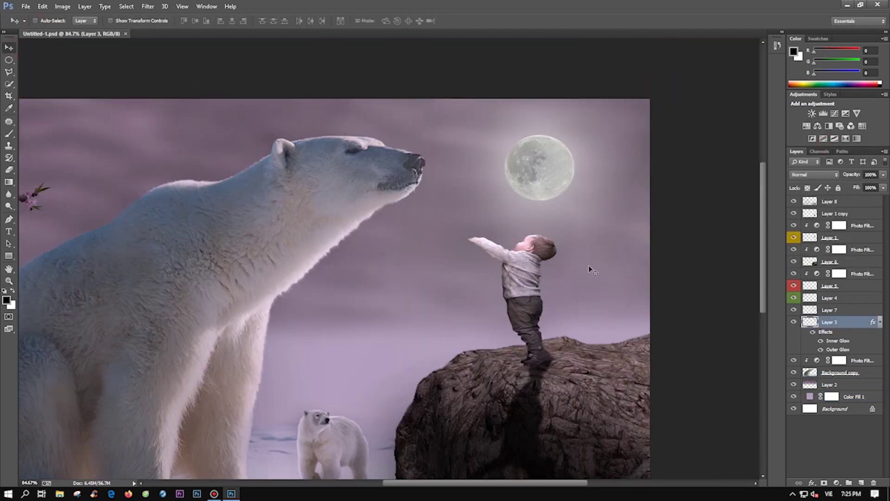
key("ctrl+t")
mouse_move(573, 130)
left_mouse_down()
mouse_move(547, 167)
mouse_move(606, 124)
left_mouse_up()
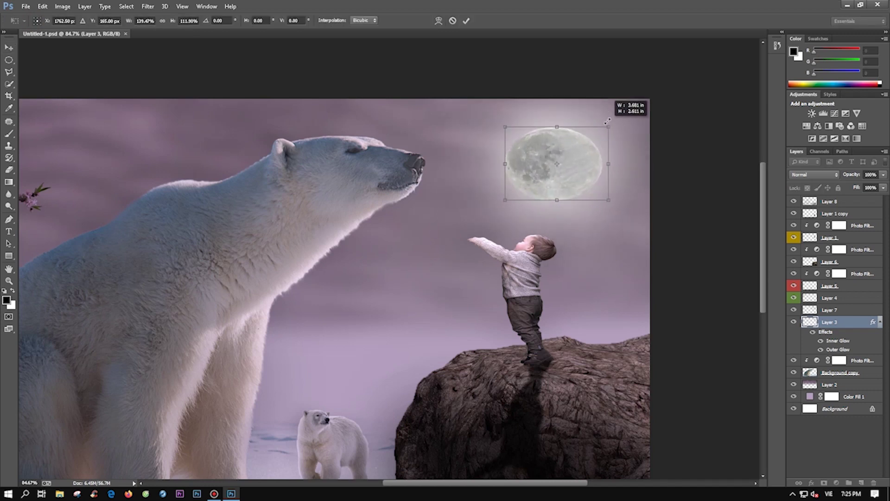
left_click_drag(607, 124, 617, 103)
mouse_move(594, 154)
left_mouse_down()
mouse_move(556, 163)
mouse_move(594, 141)
left_mouse_up()
left_click_drag(605, 99, 614, 99)
left_click_drag(566, 190, 567, 182)
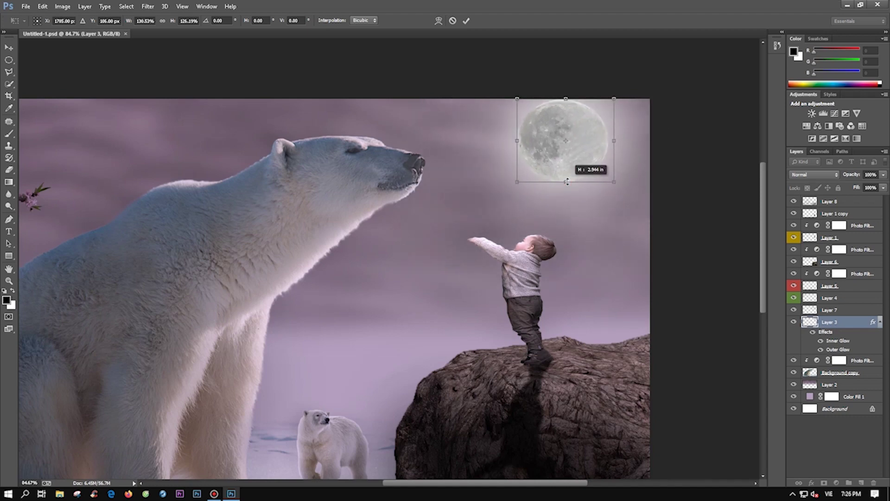
key("Return")
key("z")
left_click(615, 316)
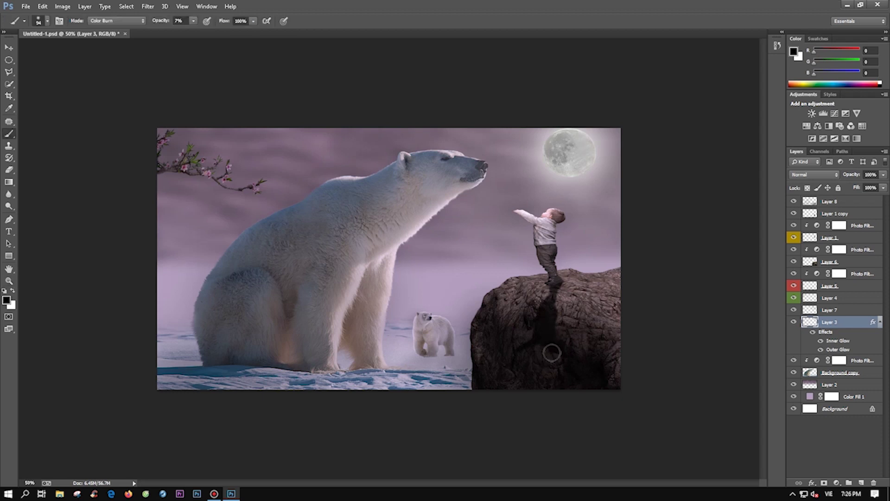
- Shrink the boy slightly from the bottom and sides with Free Transform
key("ctrl+t")
key("Return")
key("ctrl+t")
left_click_drag(552, 390, 551, 357)
left_click_drag(503, 242, 508, 242)
left_click_drag(555, 357, 555, 344)
left_click_drag(511, 242, 517, 229)
left_click_drag(599, 242, 598, 230)
key("Return")
key("b")
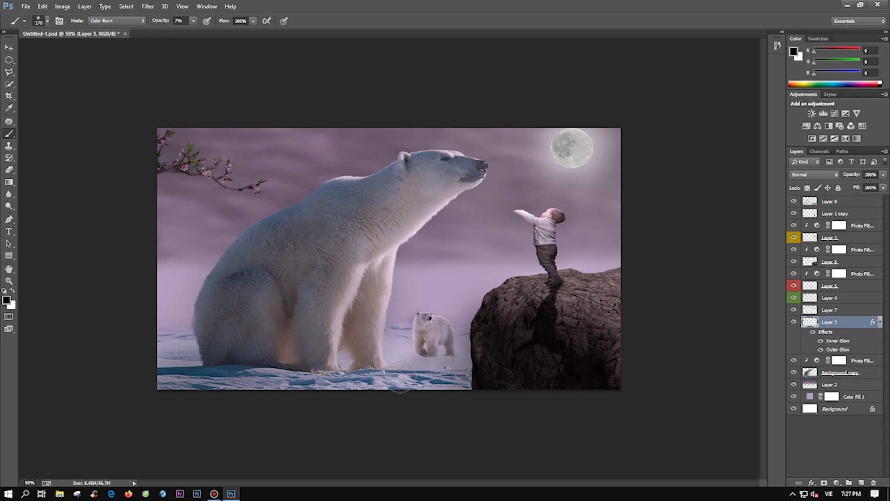
key("z")
left_click_drag(408, 327, 418, 325)
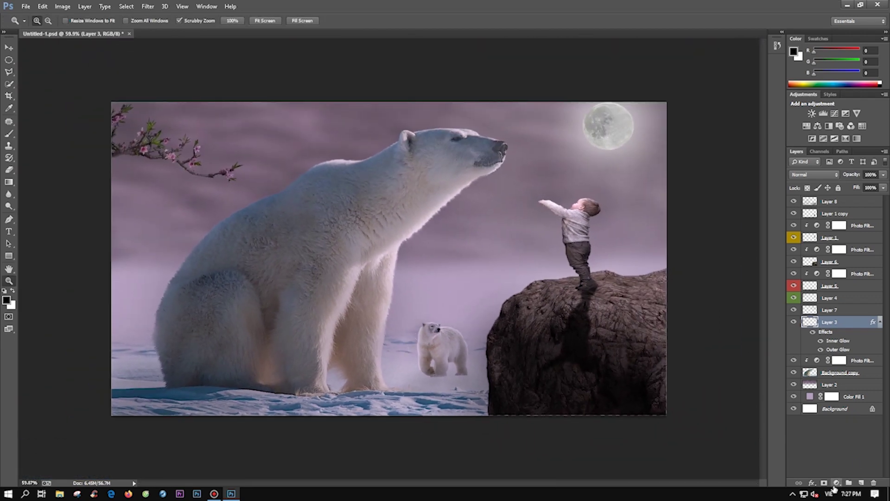
- Change the Color Fill 1 colour to a brighter, paler lilac
double_click(810, 396)
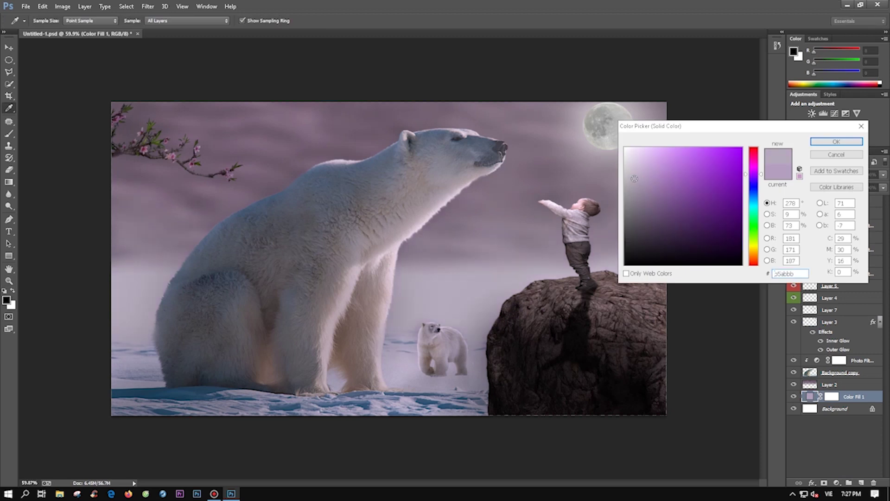
left_click_drag(634, 178, 632, 172)
left_click(636, 174)
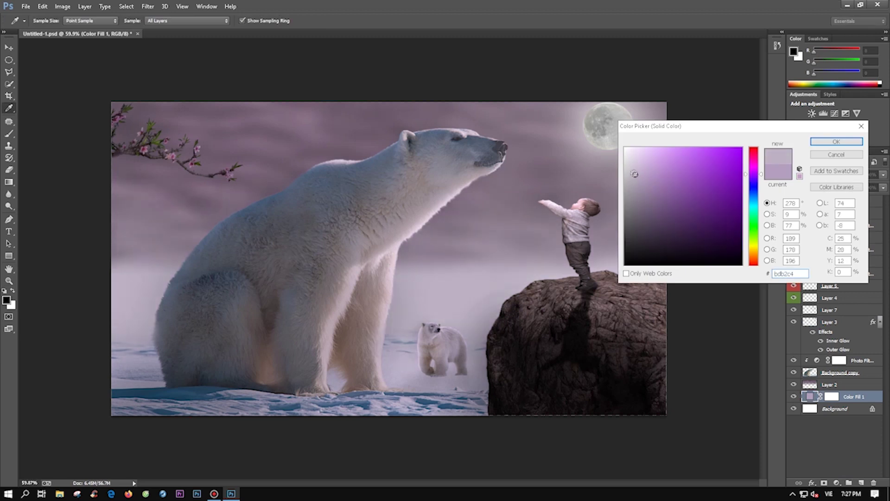
left_click(638, 181)
left_click(641, 169)
- Confirm the lilac fill and stretch Layer 2 down toward the canvas bottom
key("Return")
key("ctrl+minus")
key("alt+bracketright")
key("ctrl+t")
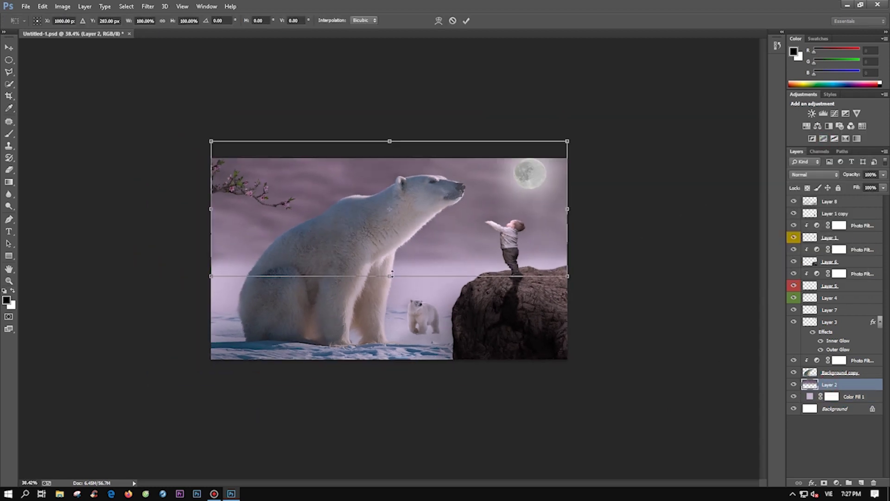
left_click_drag(391, 274, 391, 284)
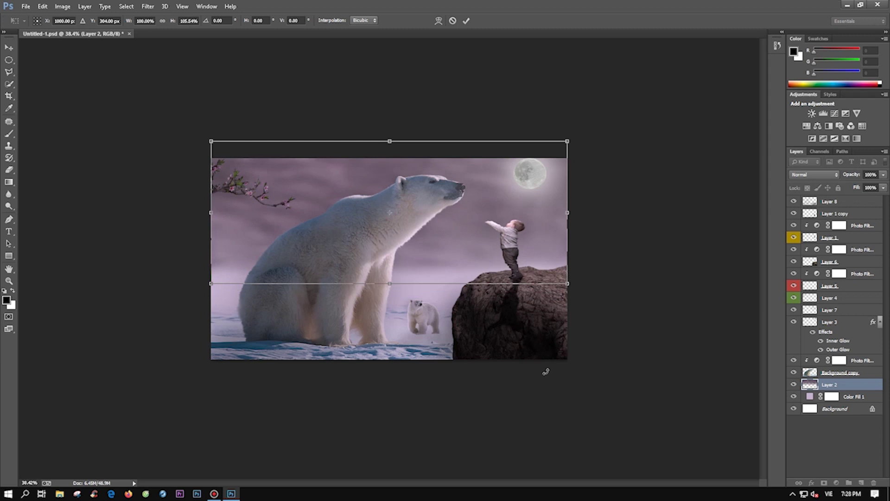
key("Return")
- Set the Eraser to a very low strength and zoom in on the cherry branch
key("e")
right_click(517, 264)
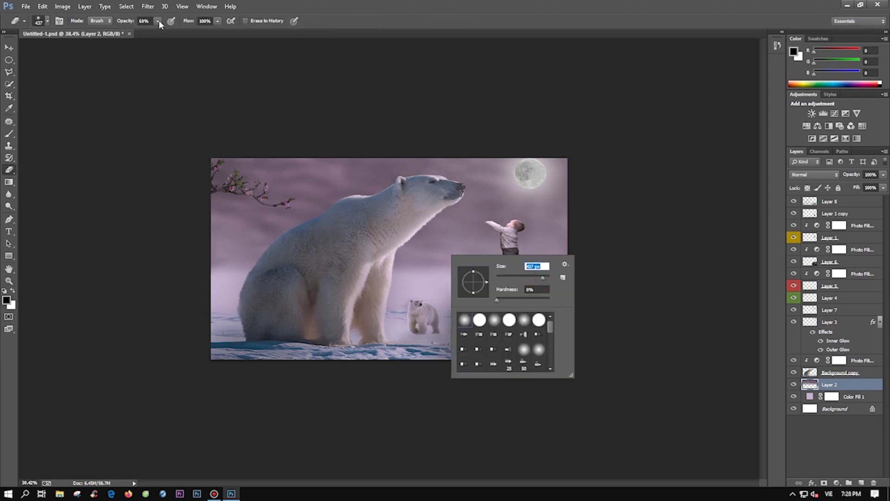
left_click_drag(158, 20, 128, 34)
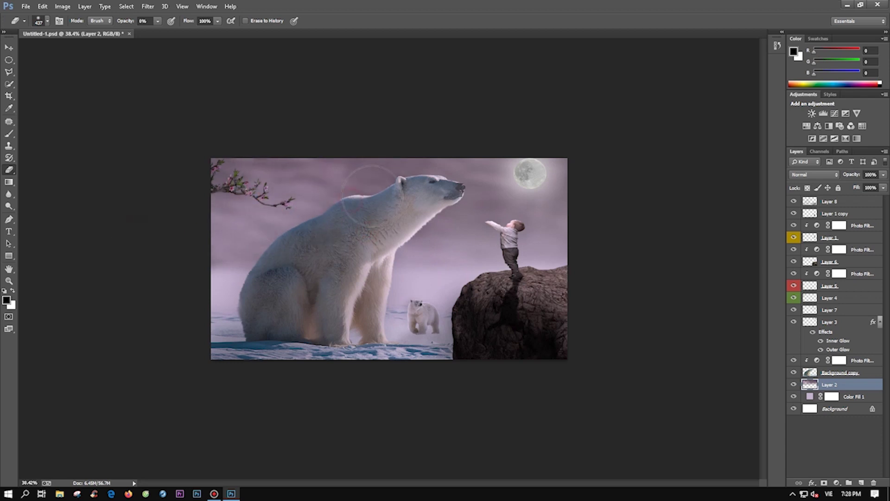
key("z")
mouse_move(487, 306)
left_mouse_down()
mouse_move(508, 306)
mouse_move(362, 326)
mouse_move(409, 326)
left_mouse_up()
left_click_drag(157, 160, 232, 160)
- Sample the purple sky near the branch and make Layer 4 active for brushing
key("i")
left_click(257, 204)
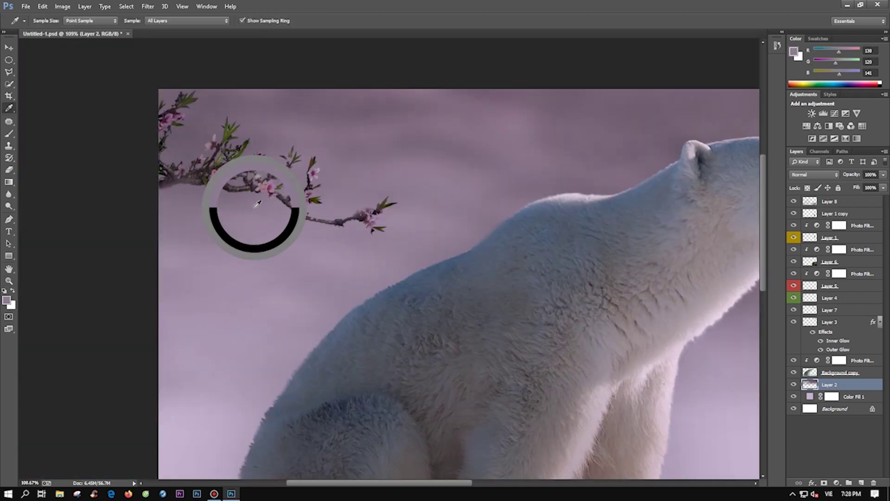
left_click(830, 297)
key("b")
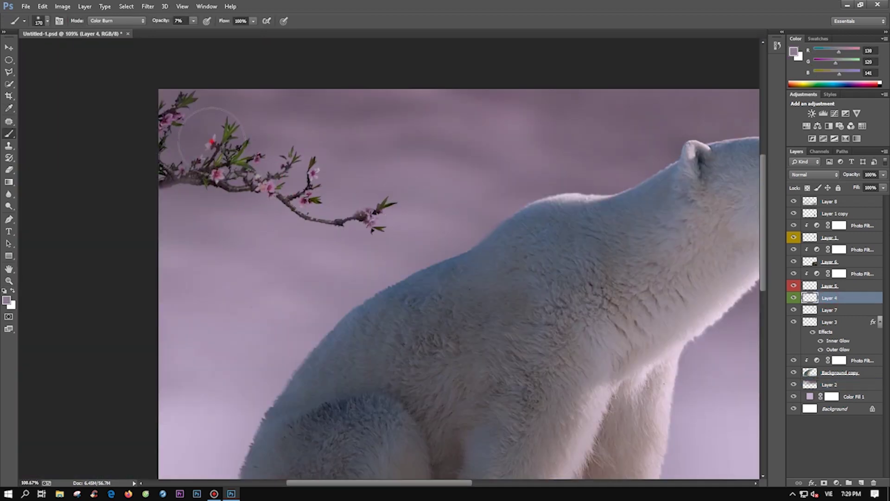
key("z")
left_click_drag(453, 195, 455, 231)
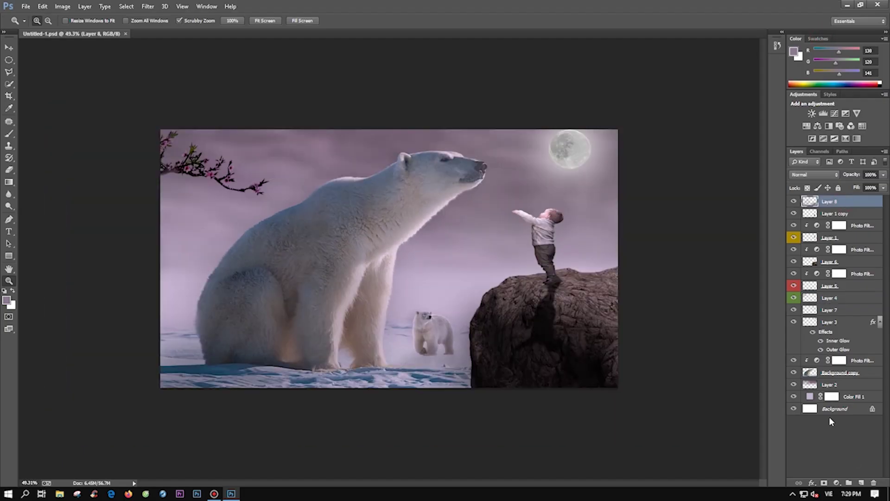
- Merge all layers from Layer 8 to Background, then shape an Iris Blur sharp area over the bear
left_click(831, 411, "shift")
key("ctrl+e")
left_click(147, 6)
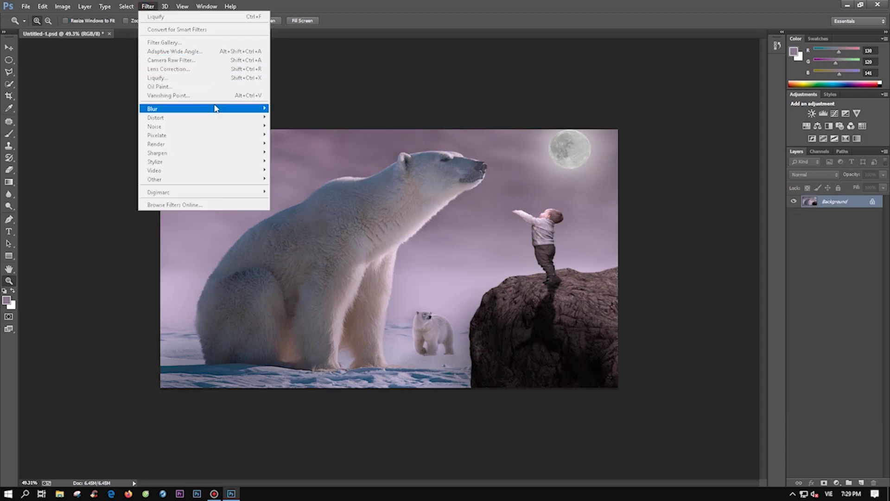
left_click(287, 113)
left_click(390, 258)
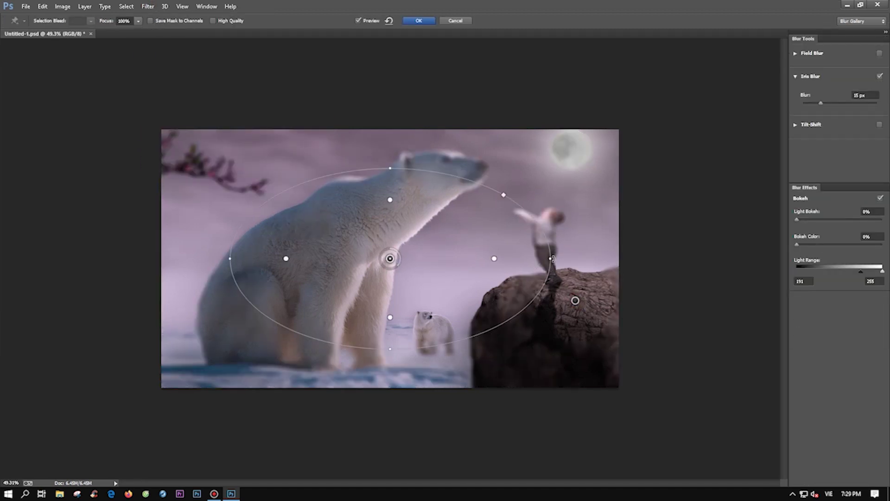
left_click_drag(552, 260, 171, 363)
mouse_move(357, 248)
left_mouse_down()
mouse_move(339, 258)
mouse_move(361, 246)
left_mouse_up()
mouse_move(541, 134)
left_mouse_down()
mouse_move(528, 141)
mouse_move(527, 133)
left_mouse_up()
left_click_drag(362, 245, 364, 247)
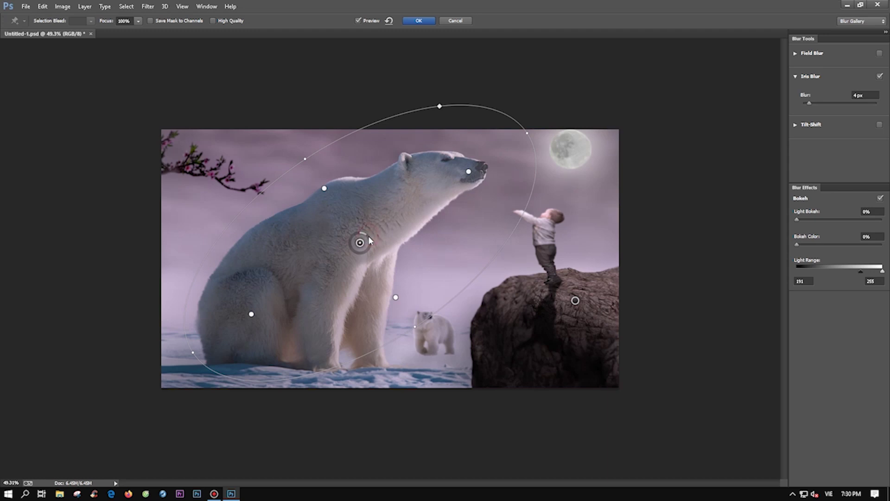
- Add a second Iris Blur focus point covering the rock and boy, and apply the blur
left_click(558, 301)
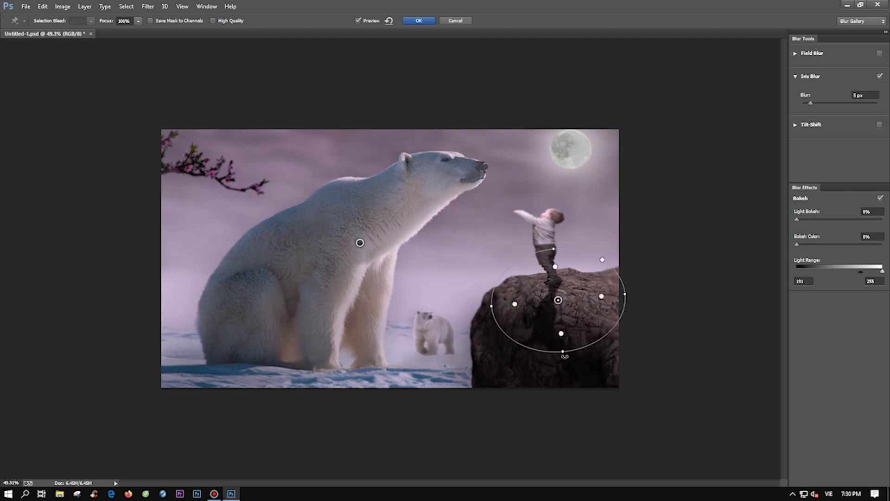
left_click_drag(562, 366, 567, 426)
left_click_drag(558, 315, 554, 287)
left_click_drag(620, 282, 647, 267)
left_click_drag(554, 288, 550, 276)
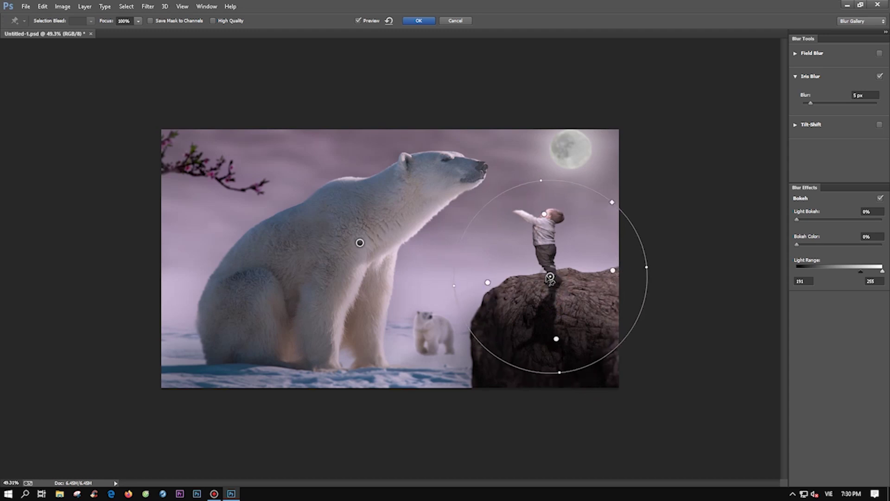
key("Return")
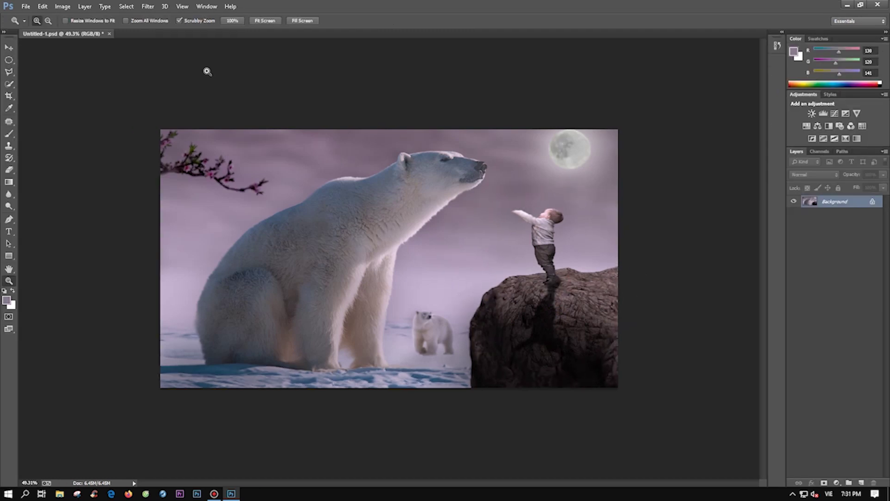
- Start another Iris Blur with enlarged sharp areas over the bear and the boy on the rock
left_click(151, 8)
left_click(297, 115)
left_click_drag(505, 195, 514, 159)
mouse_move(390, 258)
left_mouse_down()
mouse_move(318, 268)
mouse_move(363, 252)
left_mouse_up()
left_click(559, 295)
left_click_drag(579, 334, 583, 380)
left_click_drag(620, 279, 611, 281)
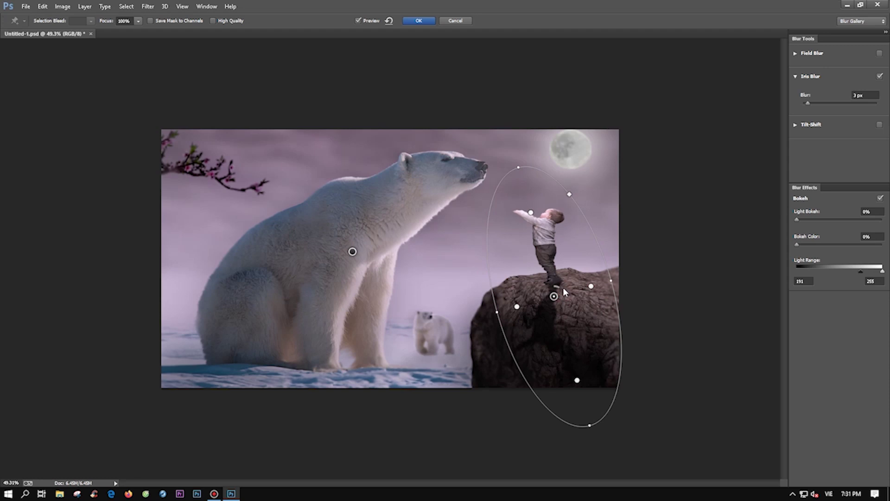
- Add sharp focus points on the moon and cherry branch, increase blur strength, and apply
left_click(575, 144)
left_click_drag(527, 143, 511, 143)
left_click_drag(575, 144, 565, 147)
left_click_drag(645, 146, 631, 147)
left_click(185, 162)
mouse_move(186, 162)
left_mouse_down()
mouse_move(237, 172)
mouse_move(195, 168)
left_mouse_up()
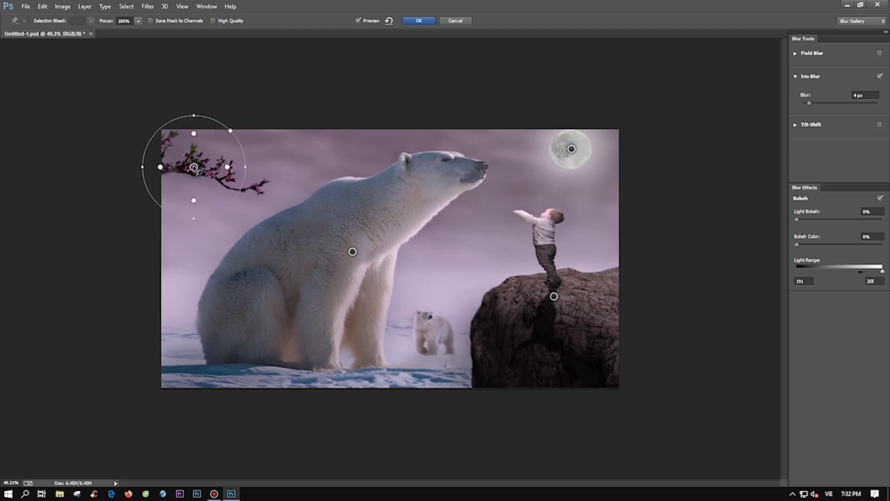
left_click_drag(195, 159, 184, 173)
left_click_drag(809, 103, 813, 106)
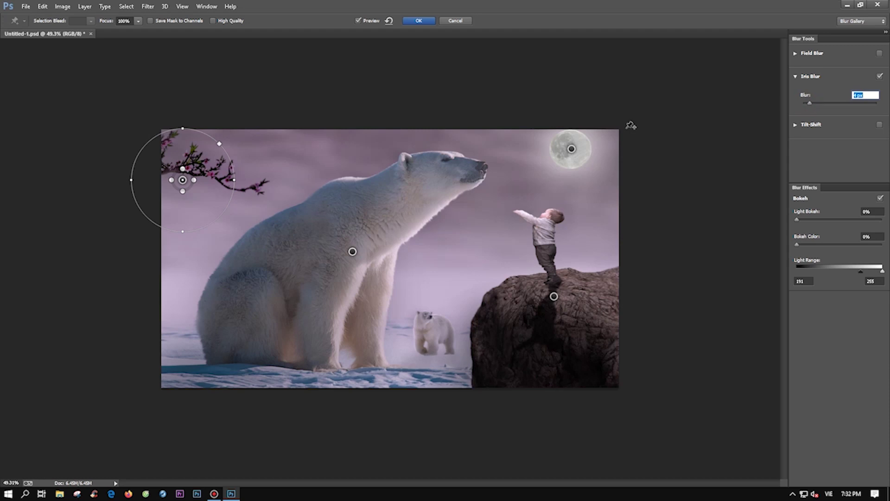
left_click(419, 20)
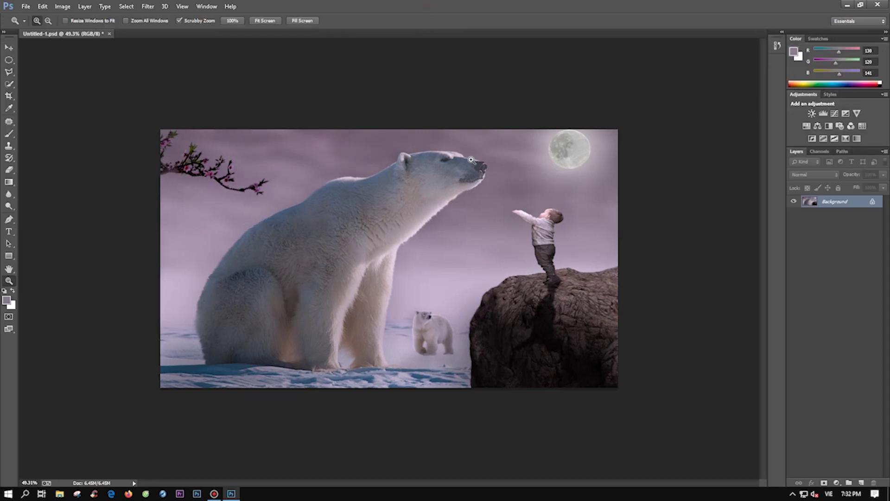
- In the Camera Raw Filter, draw a diagonal graduated filter across the bear
key("ctrl+0")
left_click(148, 7)
left_click(194, 61)
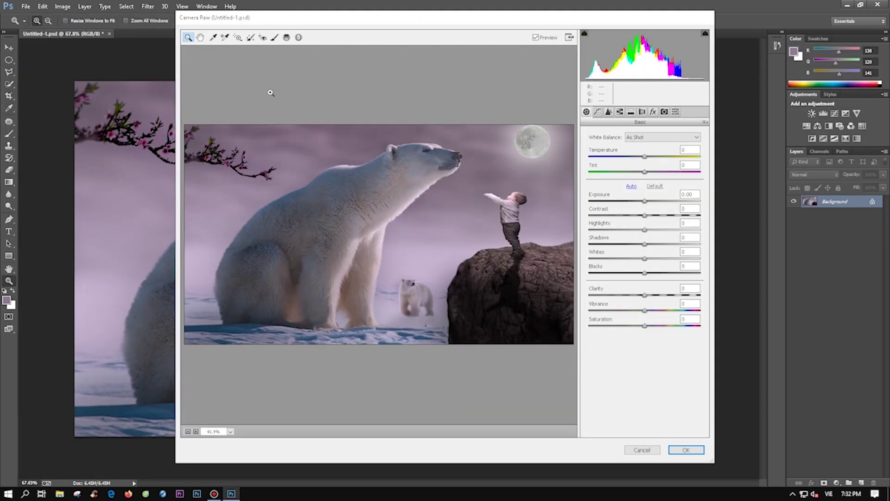
left_click_drag(257, 189, 397, 286)
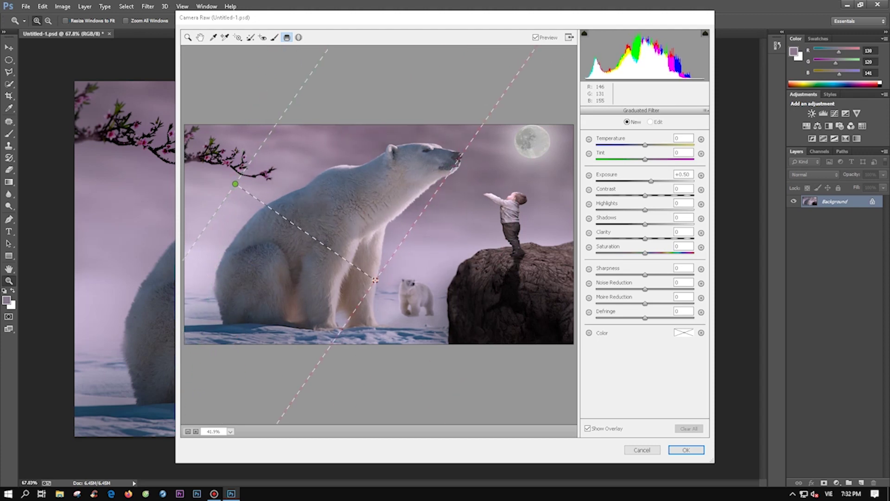
mouse_move(310, 225)
left_mouse_down()
mouse_move(338, 164)
mouse_move(385, 215)
left_mouse_up()
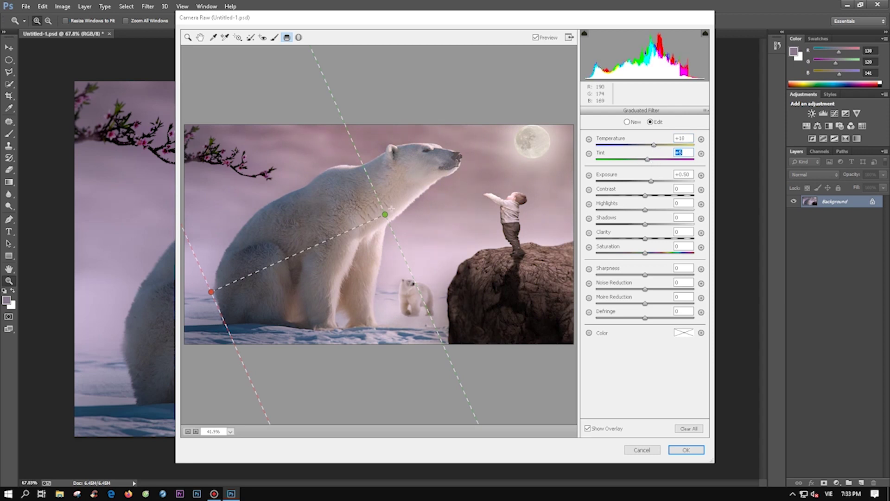
left_click_drag(384, 214, 365, 190)
mouse_move(211, 292)
left_mouse_down()
mouse_move(226, 301)
mouse_move(257, 268)
left_mouse_up()
- Add a second angled gradient near the rock, reset exposure, raise contrast, and apply
mouse_move(546, 276)
left_mouse_down()
mouse_move(422, 212)
mouse_move(440, 217)
left_mouse_up()
left_click_drag(546, 276, 395, 268)
mouse_move(440, 217)
left_mouse_down()
mouse_move(536, 236)
mouse_move(466, 251)
left_mouse_up()
double_click(651, 181)
mouse_move(645, 195)
left_mouse_down()
mouse_move(653, 196)
mouse_move(641, 223)
mouse_move(650, 240)
left_mouse_up()
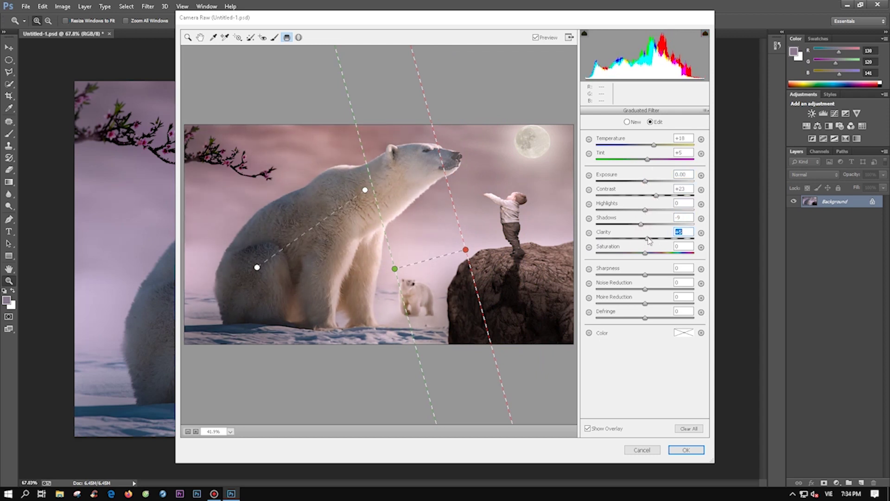
key("Return")
left_click_drag(486, 221, 414, 230)
left_click(414, 229)
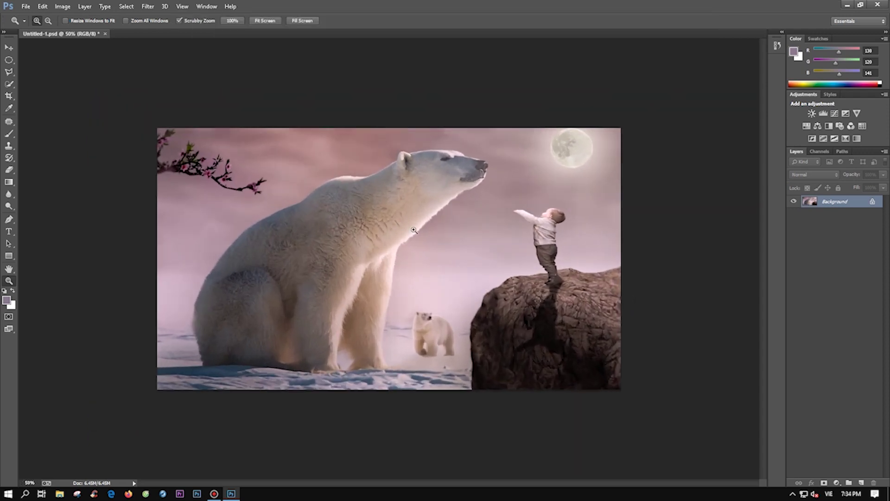
- In a new Camera Raw Filter pass, brighten the highlights and deepen the blacks
left_click(149, 6)
left_click(167, 61)
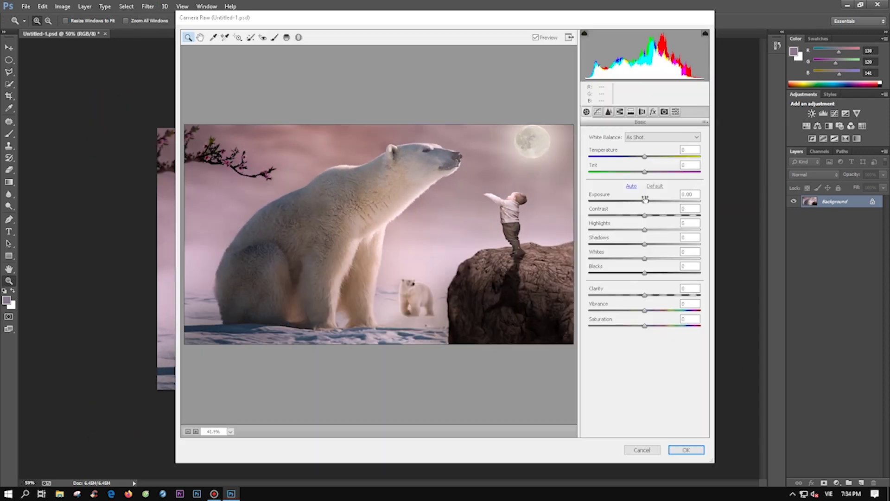
left_click_drag(644, 229, 654, 230)
left_click_drag(645, 273, 654, 295)
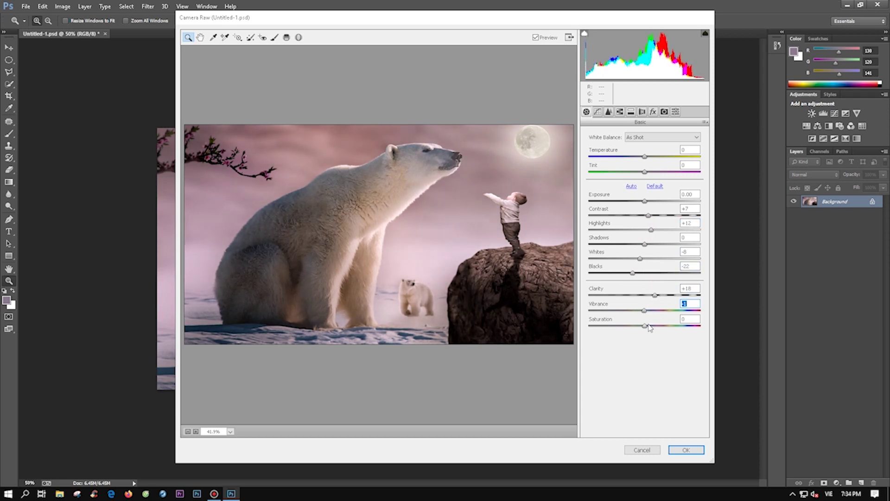
- Add luminance noise reduction and a post-crop vignette, then apply the Camera Raw grade
left_click(608, 112)
left_click_drag(590, 226, 601, 227)
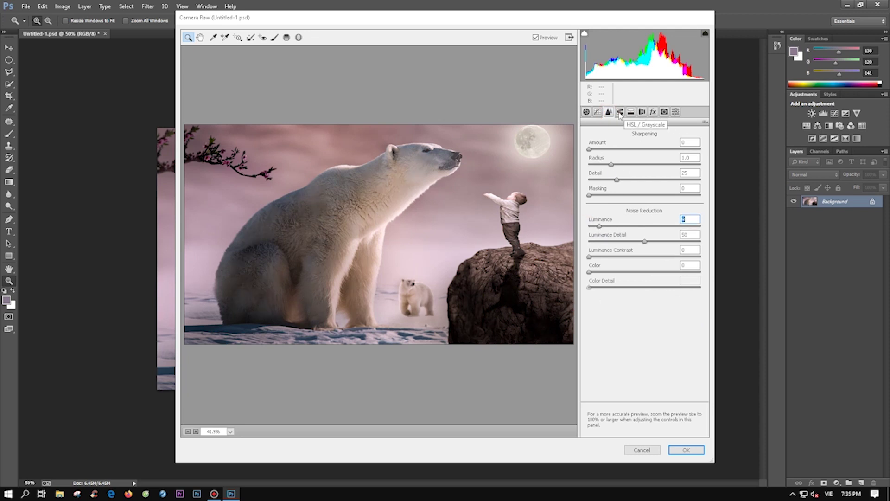
left_click(653, 112)
left_click_drag(645, 231, 675, 229)
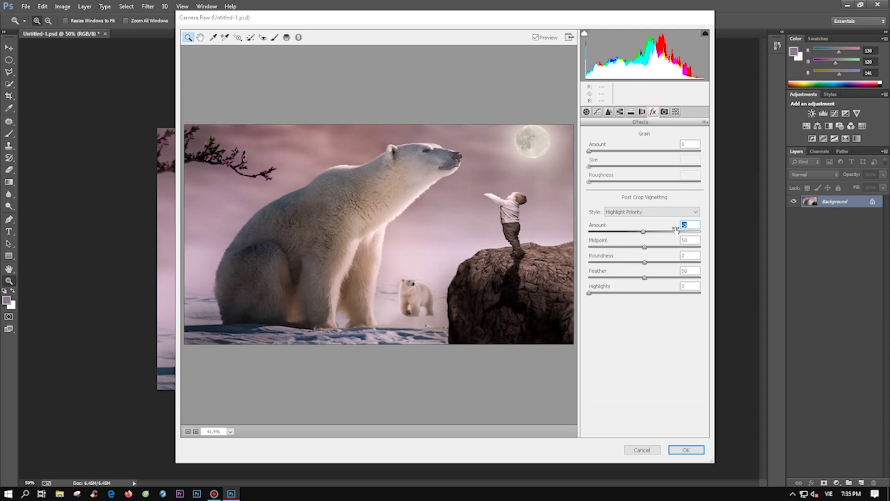
left_click(692, 450)
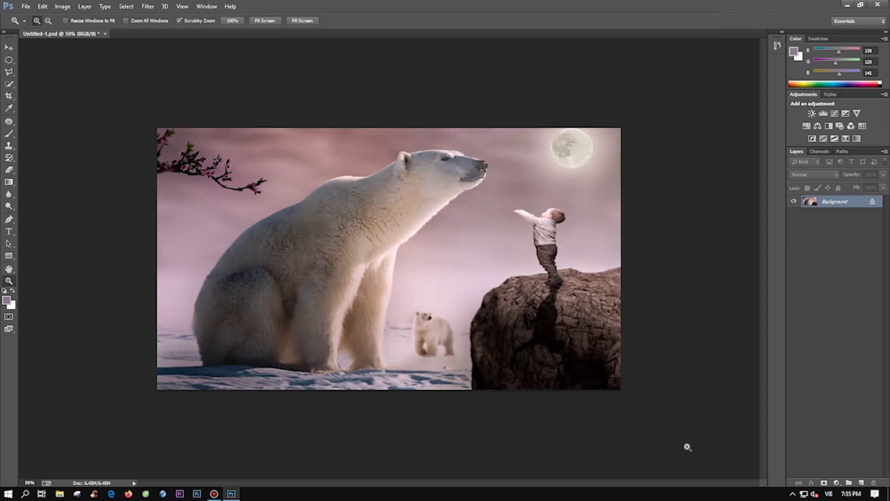